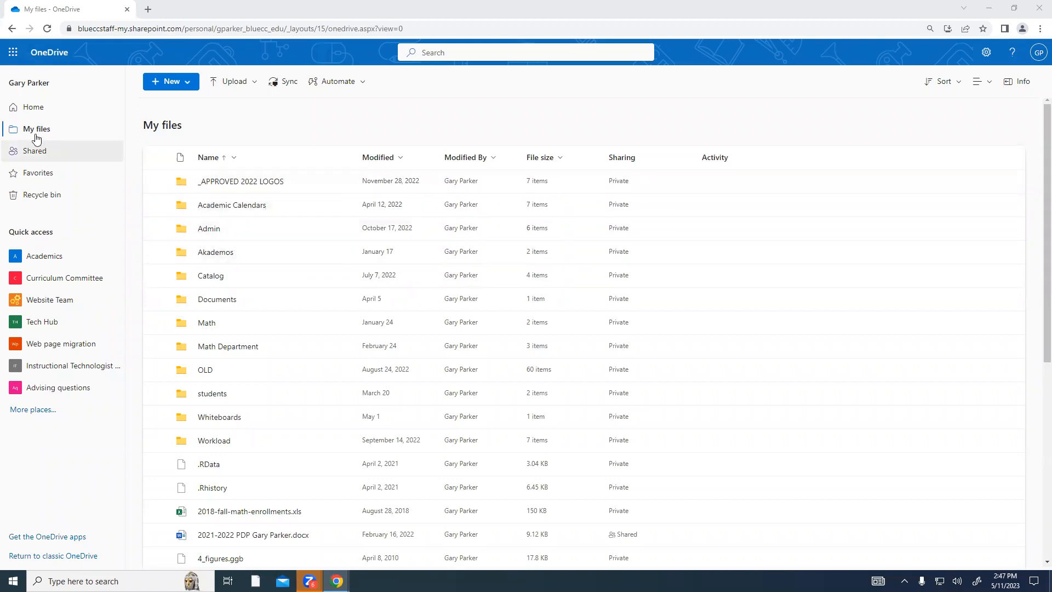
# Open the 2021-2022 PDP .docx from My files in Word for the web and dismiss the Backup settings toast.
pyautogui.click(31, 107)
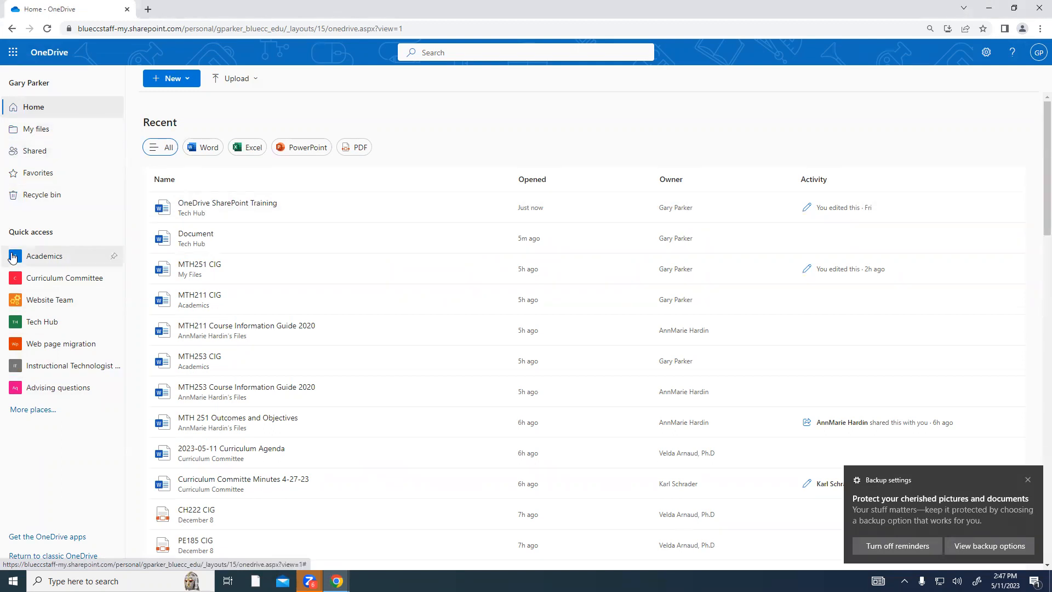
pyautogui.click(46, 135)
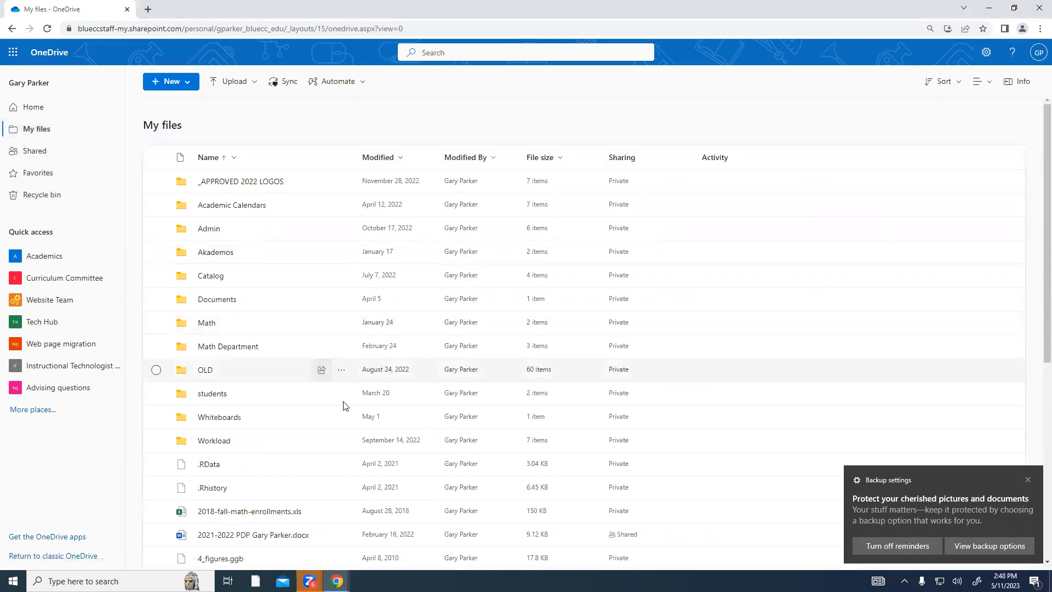
pyautogui.scroll(-2, 339, 452)
pyautogui.click(261, 430)
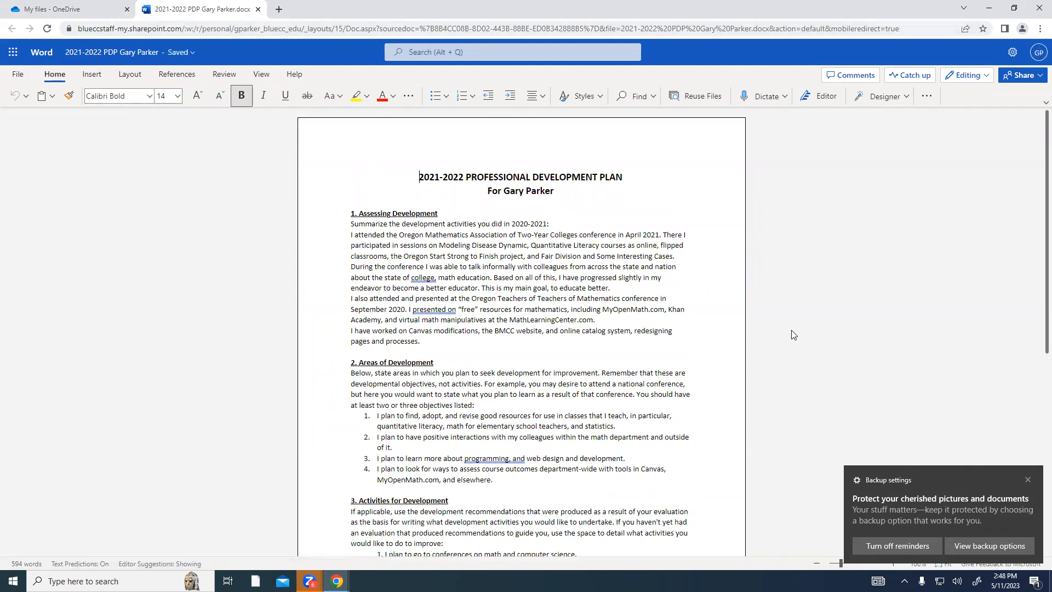
pyautogui.click(1028, 479)
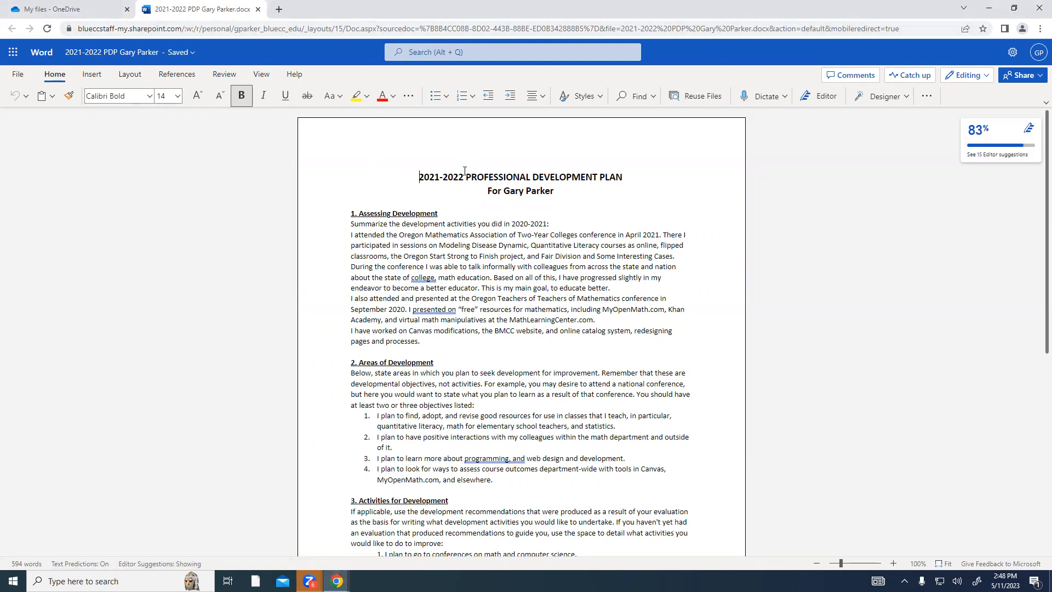
# Switch back to the 'My files - OneDrive' browser tab, then open the Windows taskbar search.
pyautogui.click(62, 9)
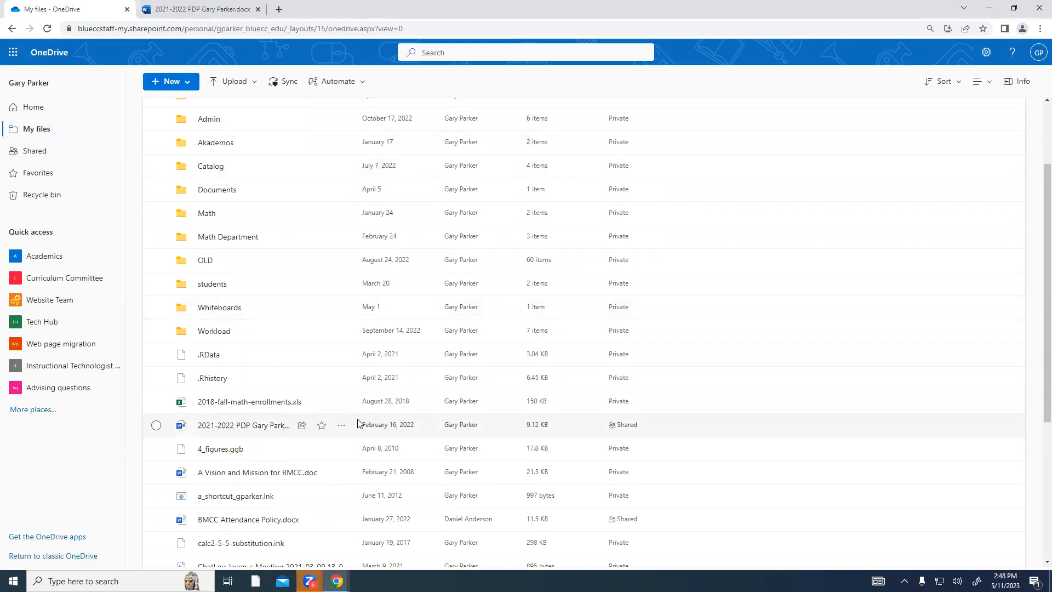
pyautogui.moveTo(257, 502)
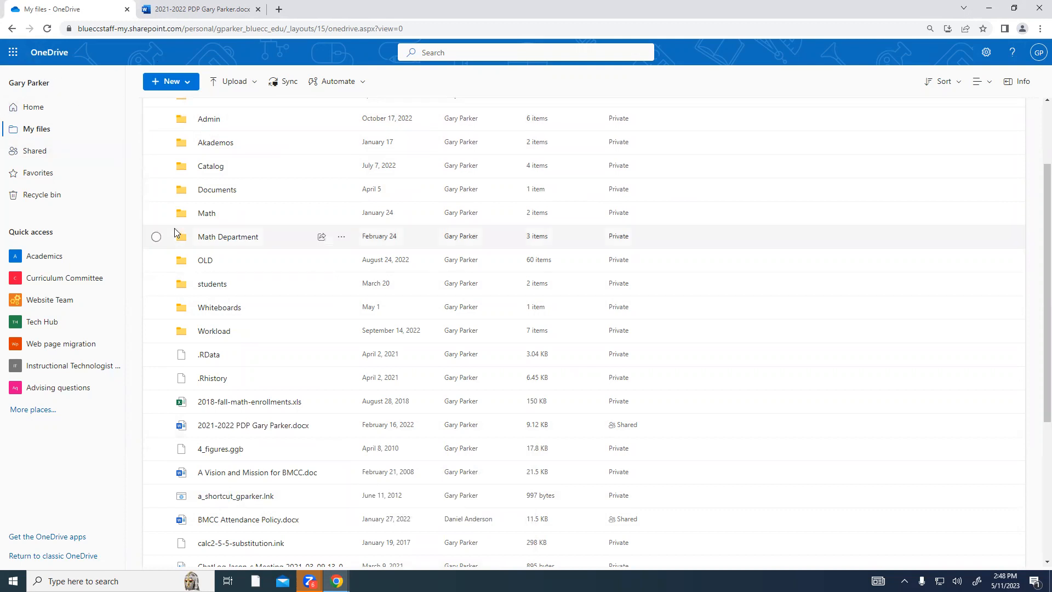
pyautogui.click(48, 581)
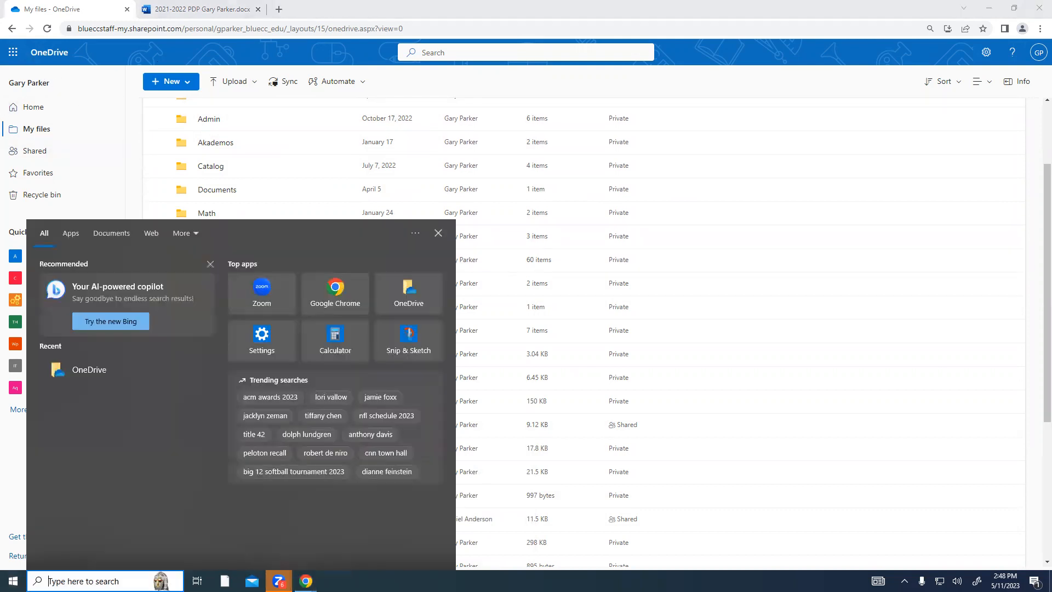
# Search Windows for 'oneDrive' and launch the OneDrive app.
pyautogui.write('on')
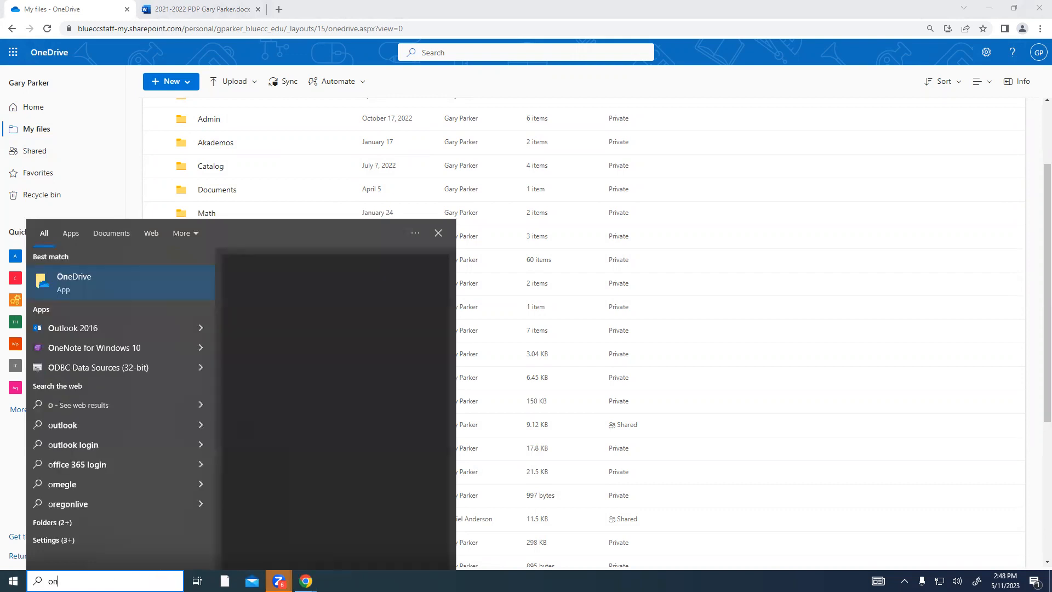
pyautogui.write('eDrive')
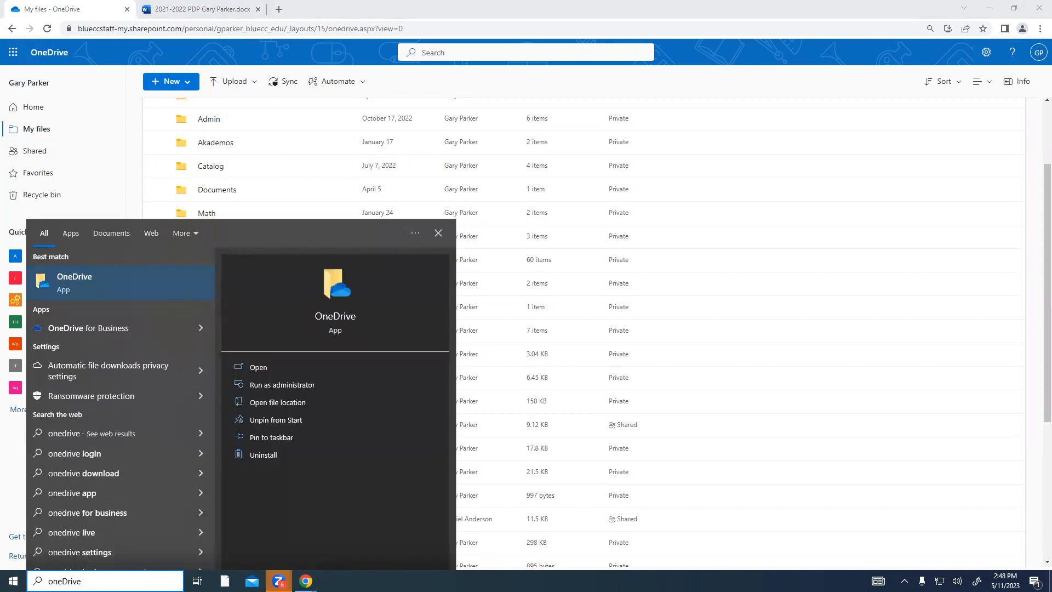
pyautogui.press('Return')
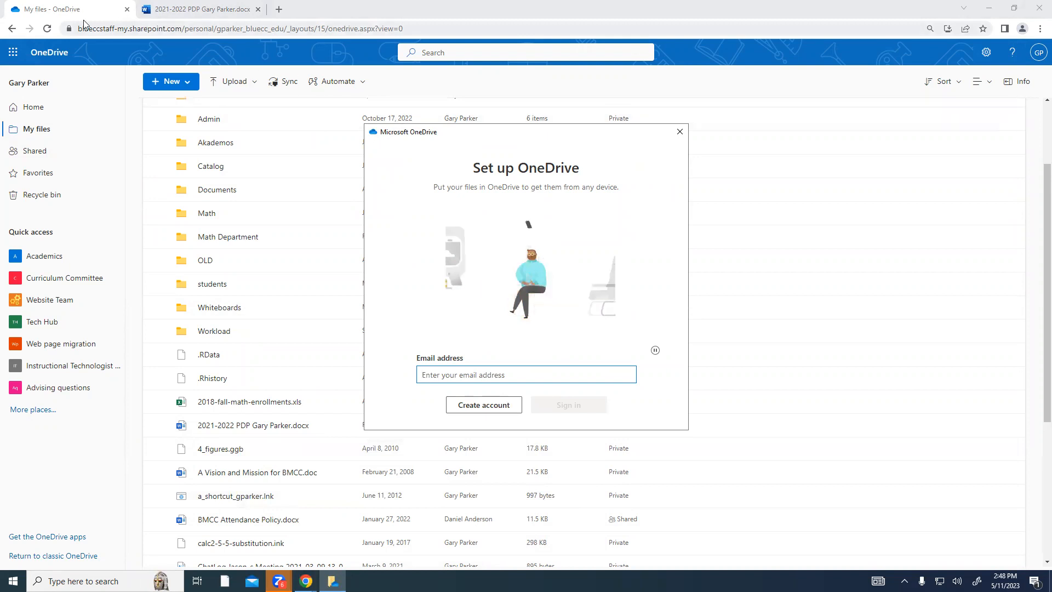
# Show the Microsoft 365 app launcher in OneDrive web, then bring the Set up OneDrive window forward.
pyautogui.click(61, 10)
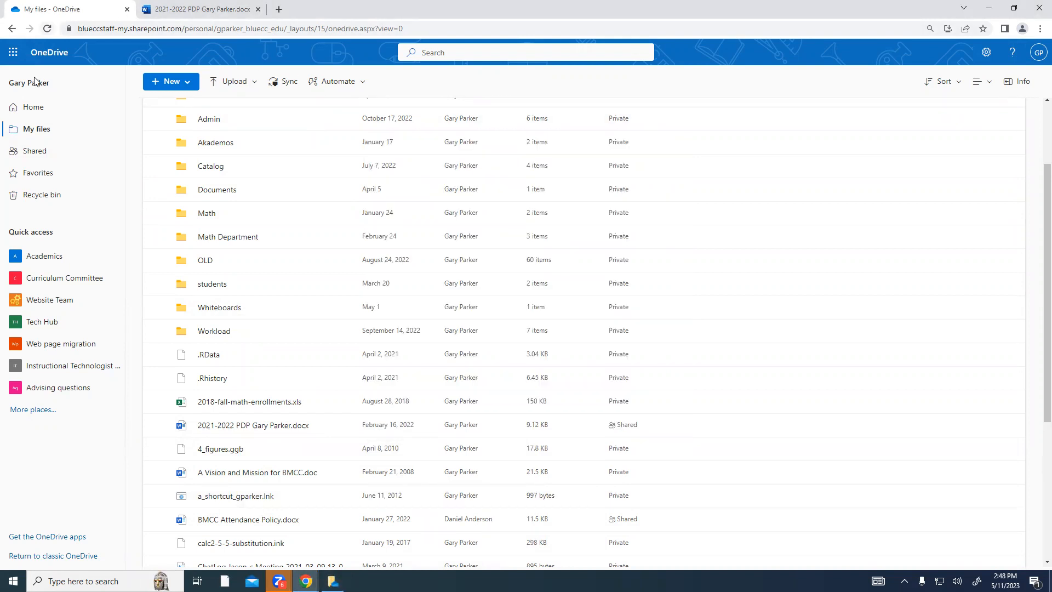
pyautogui.click(14, 54)
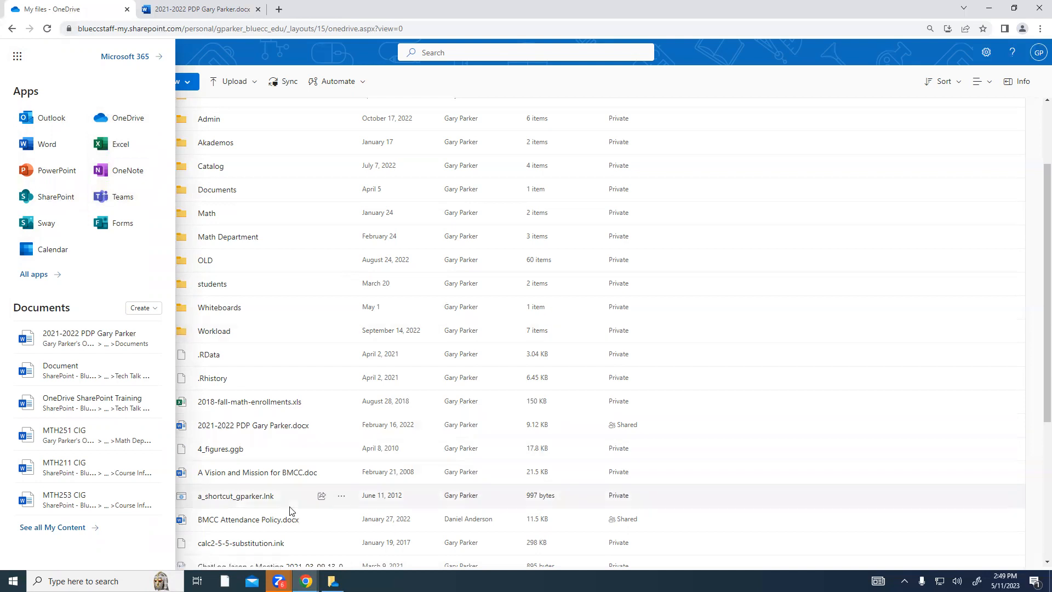
pyautogui.click(333, 580)
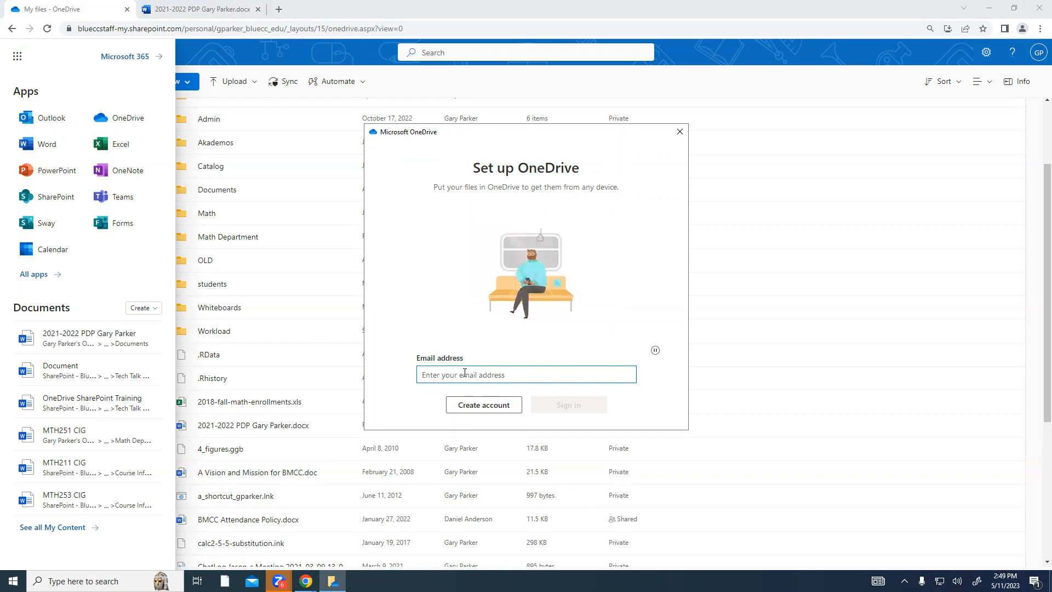
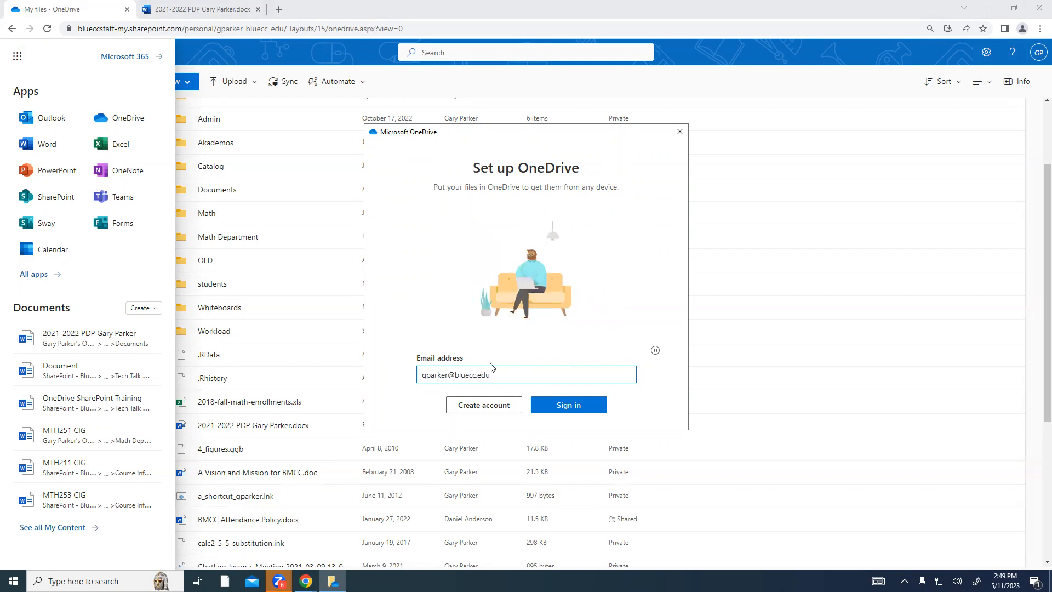
# Enter the work e-mail address in Set up OneDrive and sign in, dismissing Chrome's system menu.
pyautogui.click(562, 406)
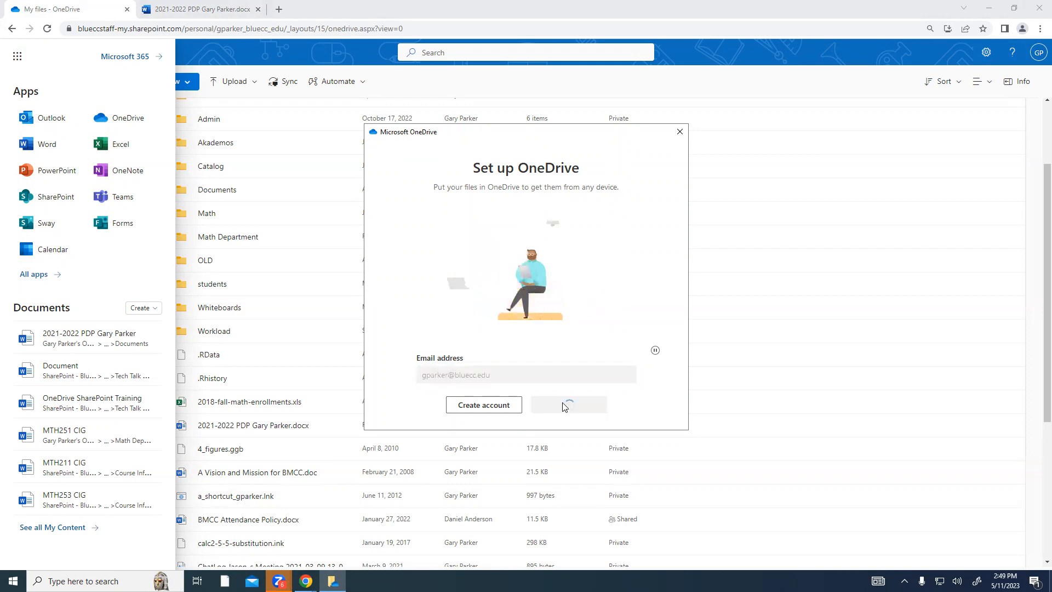
pyautogui.rightClick(397, 18)
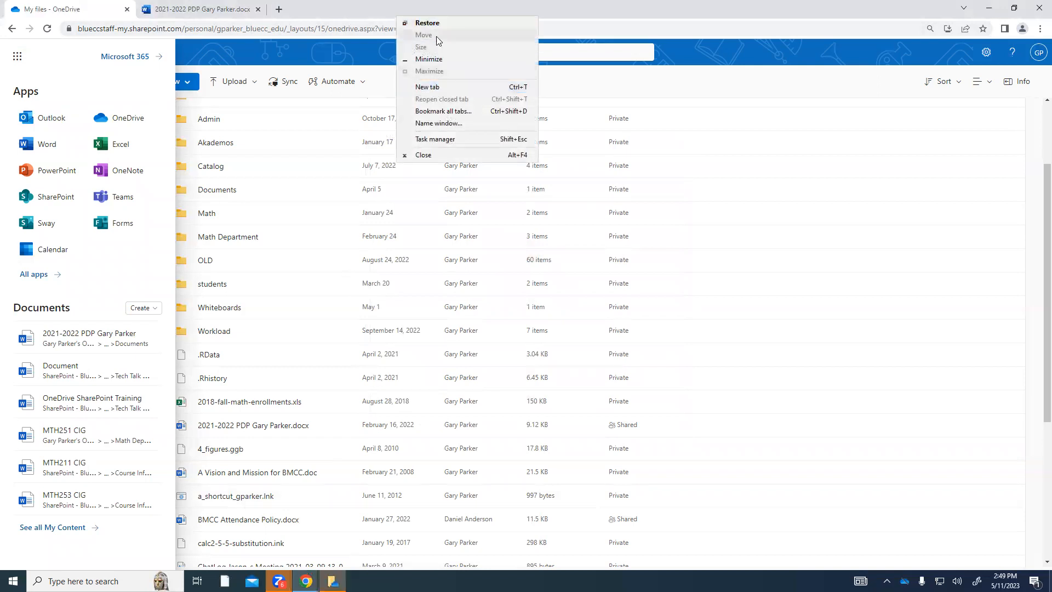
pyautogui.click(988, 11)
# Minimize Chrome and submit the account password to finish signing in to OneDrive.
pyautogui.click(988, 11)
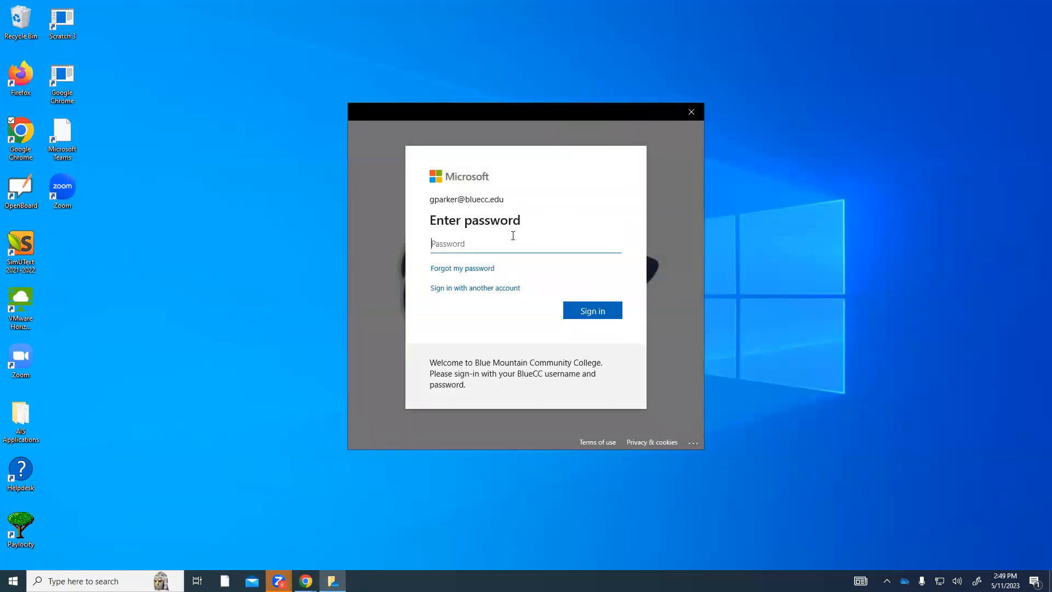
pyautogui.write('••')
pyautogui.press('Return')
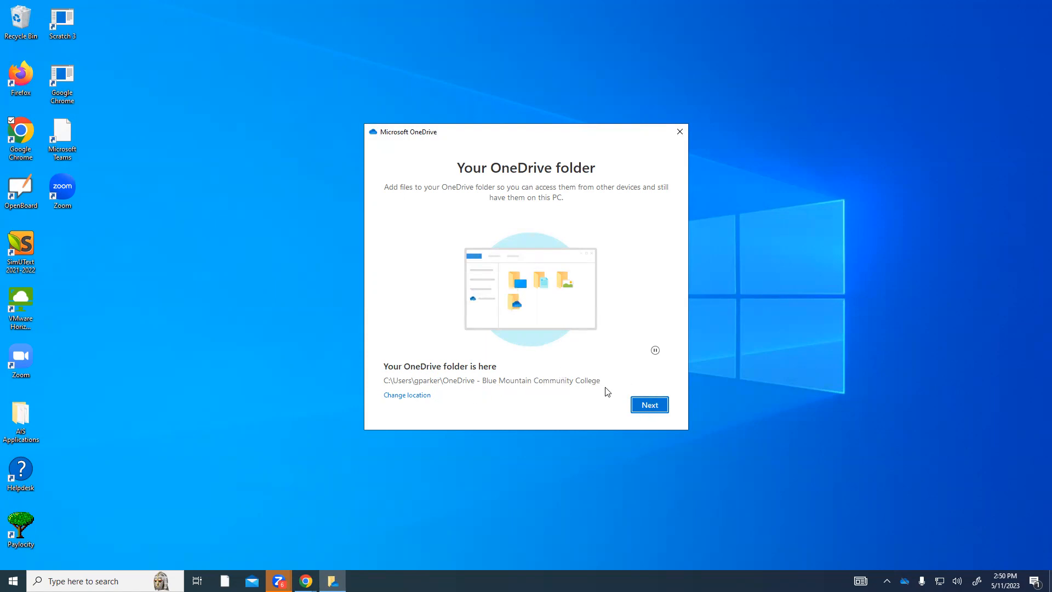
# Accept the default OneDrive folder location, step through the intro pages, skip the mobile app, and open the folder.
pyautogui.click(643, 406)
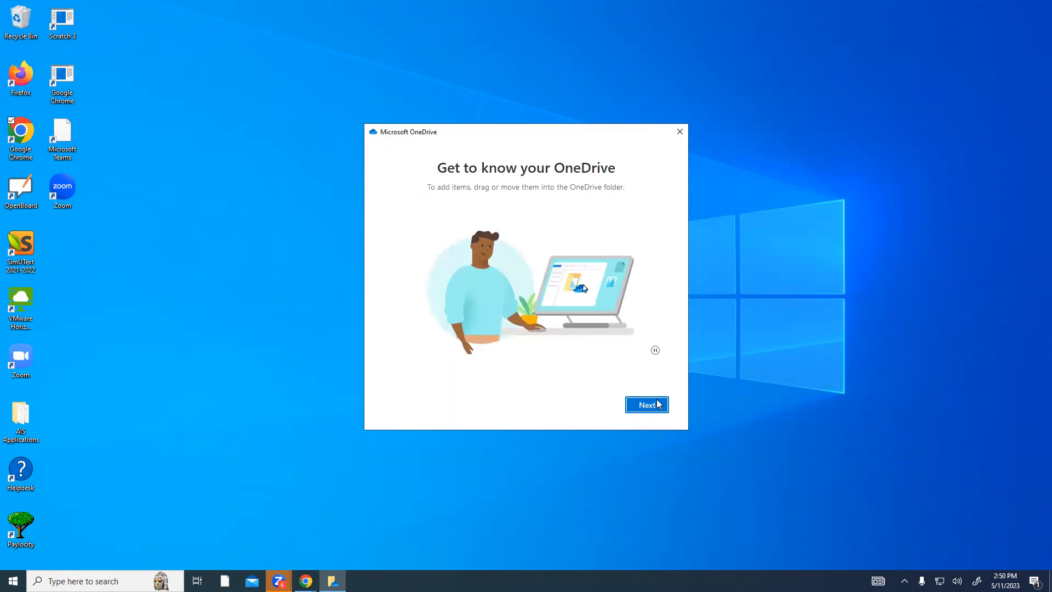
pyautogui.click(657, 405)
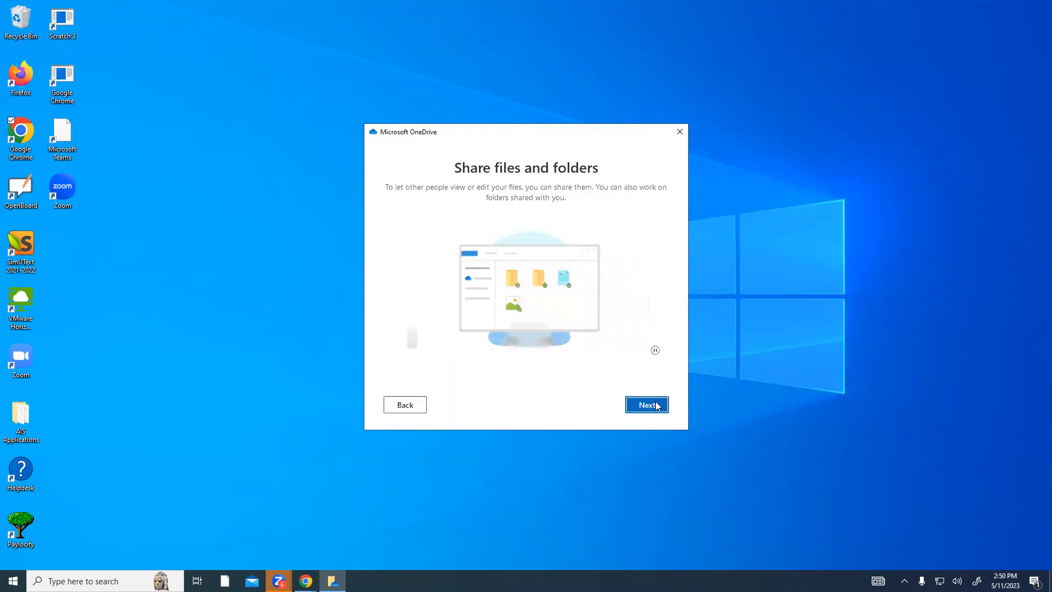
pyautogui.click(658, 406)
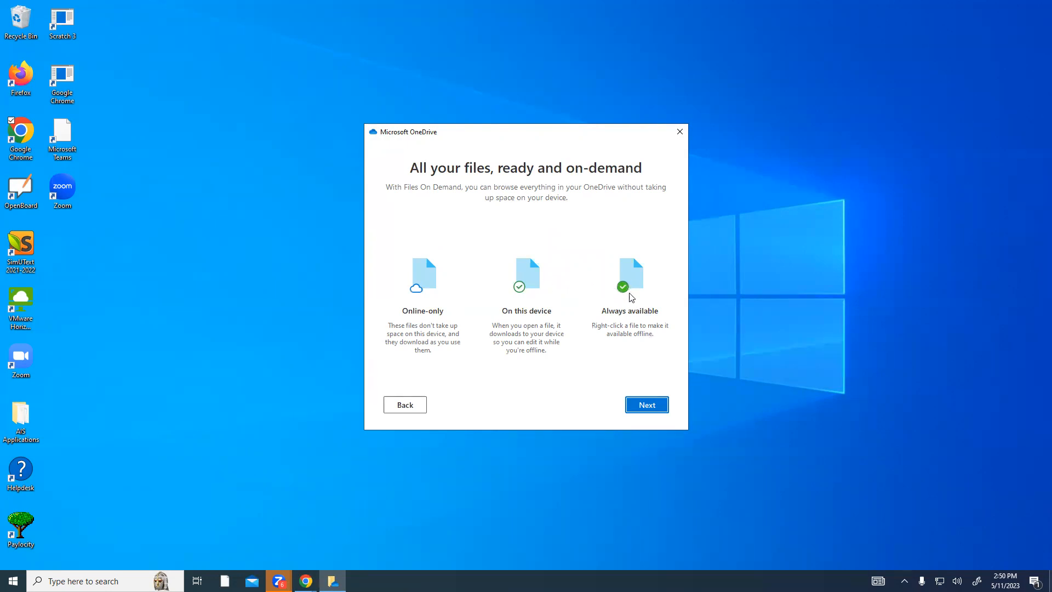
pyautogui.click(653, 407)
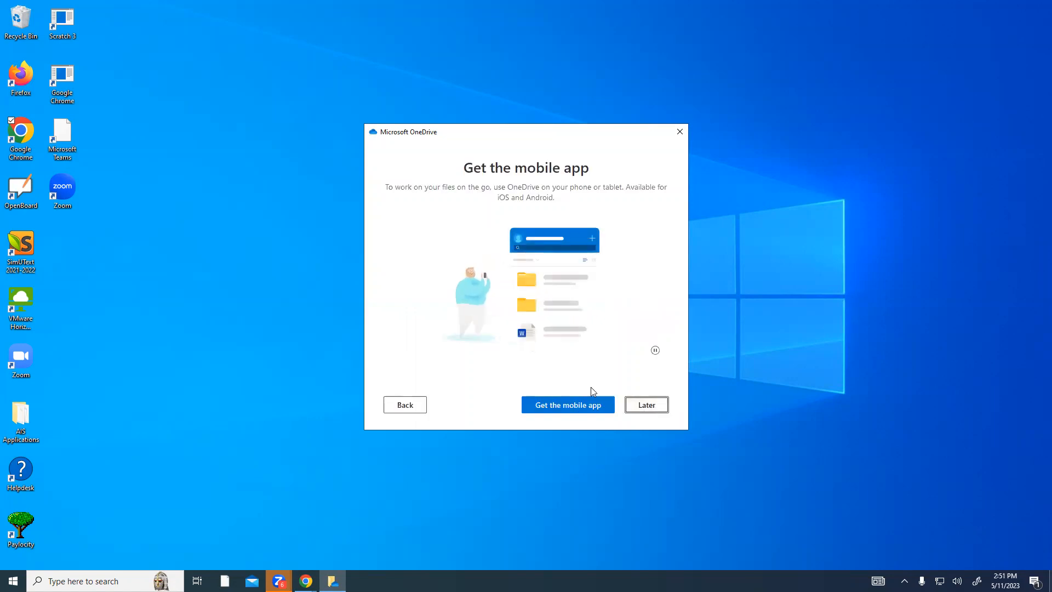
pyautogui.click(647, 404)
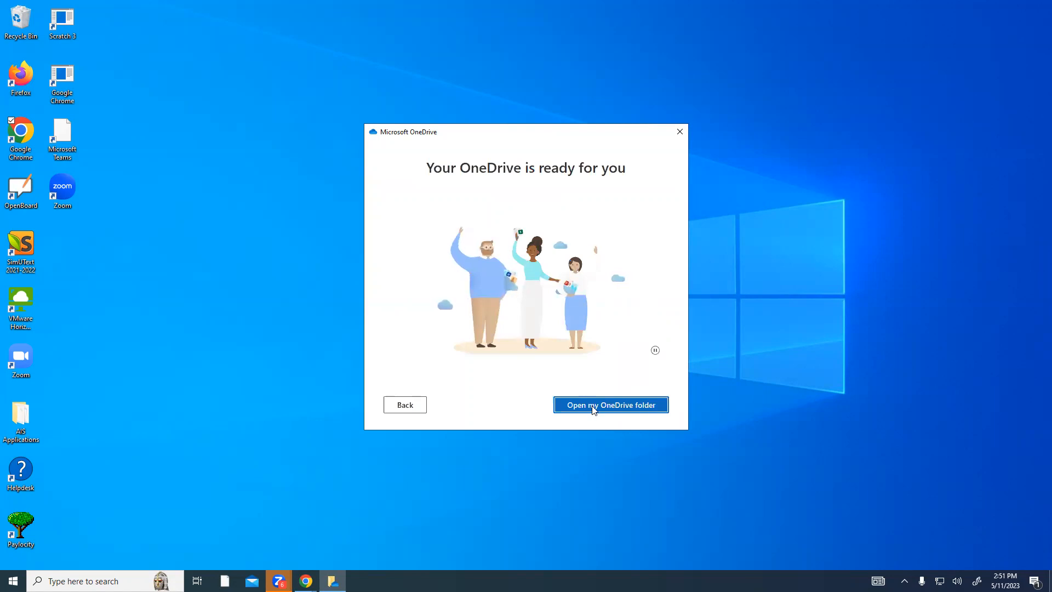
pyautogui.click(592, 406)
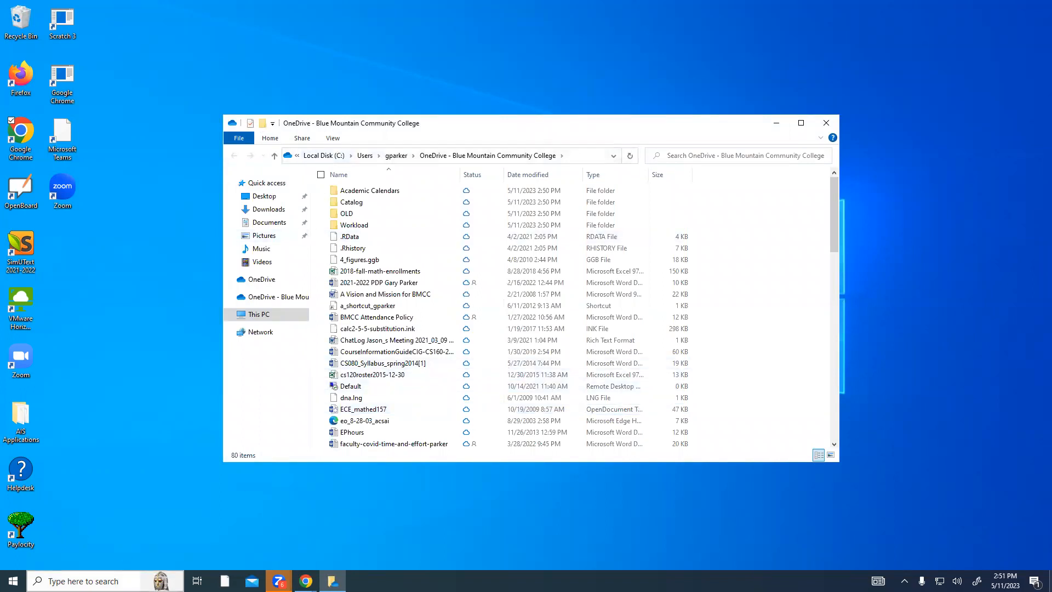
# Open OneDrive - Blue Mountain Community College in File Explorer, scroll its files, then show Chrome's windows.
pyautogui.click(88, 581)
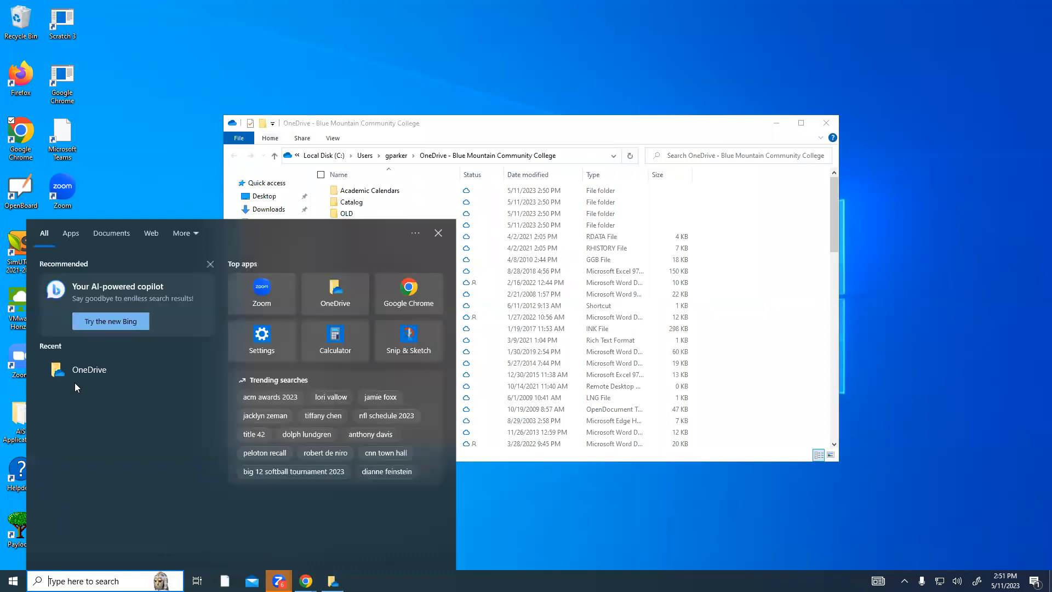
pyautogui.click(133, 180)
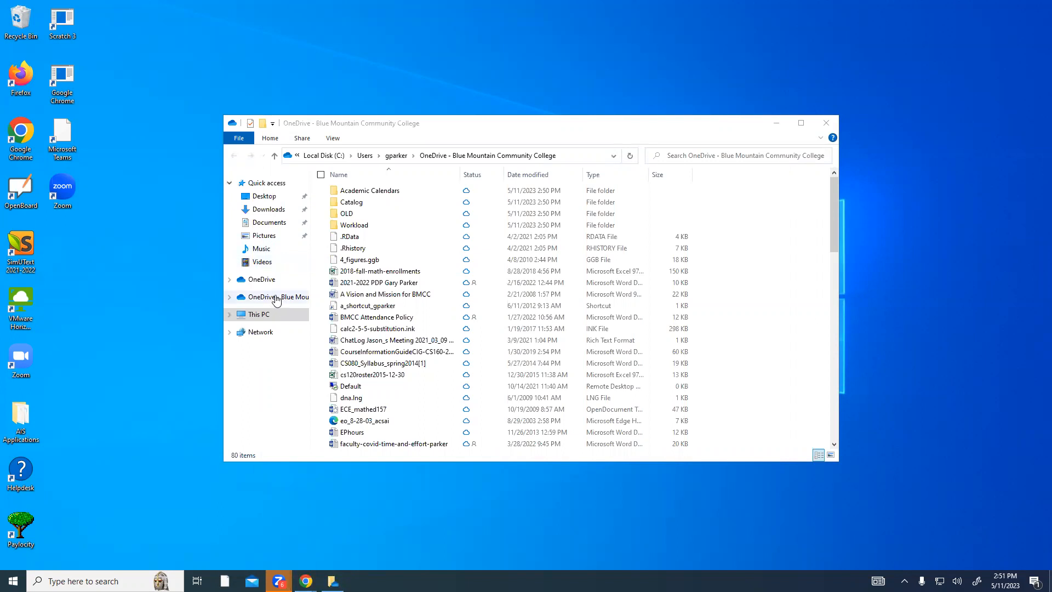
pyautogui.click(230, 297)
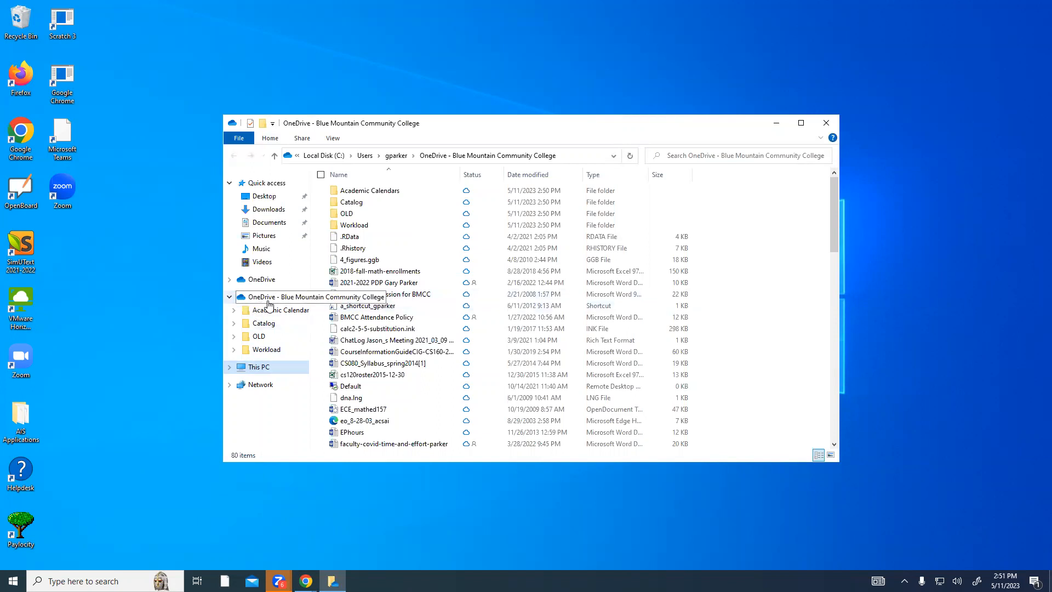
pyautogui.click(268, 301)
pyautogui.scroll(-3, 427, 324)
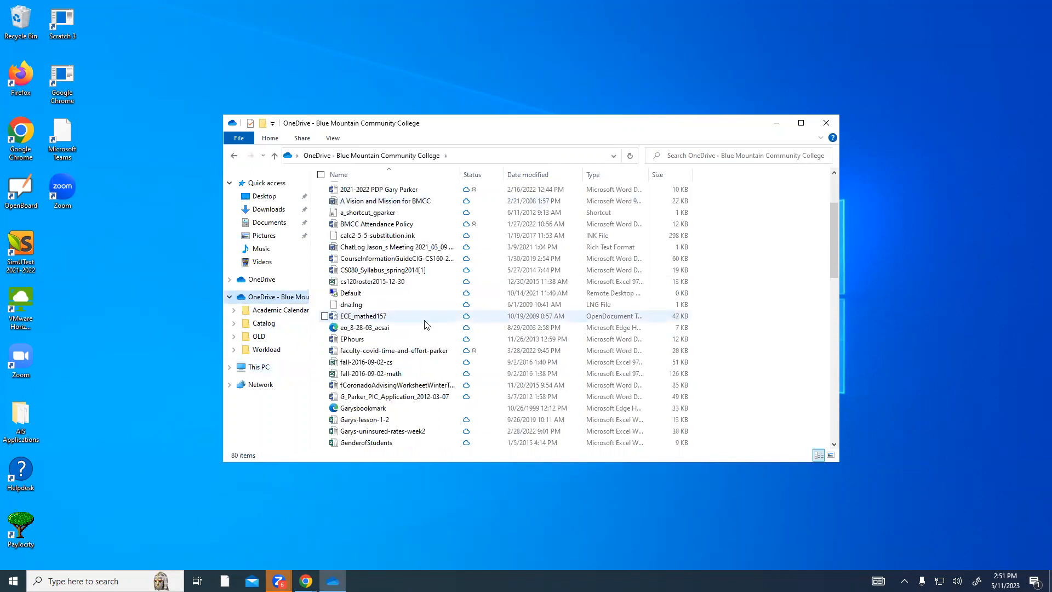
pyautogui.scroll(-5, 427, 324)
pyautogui.scroll(-7, 426, 324)
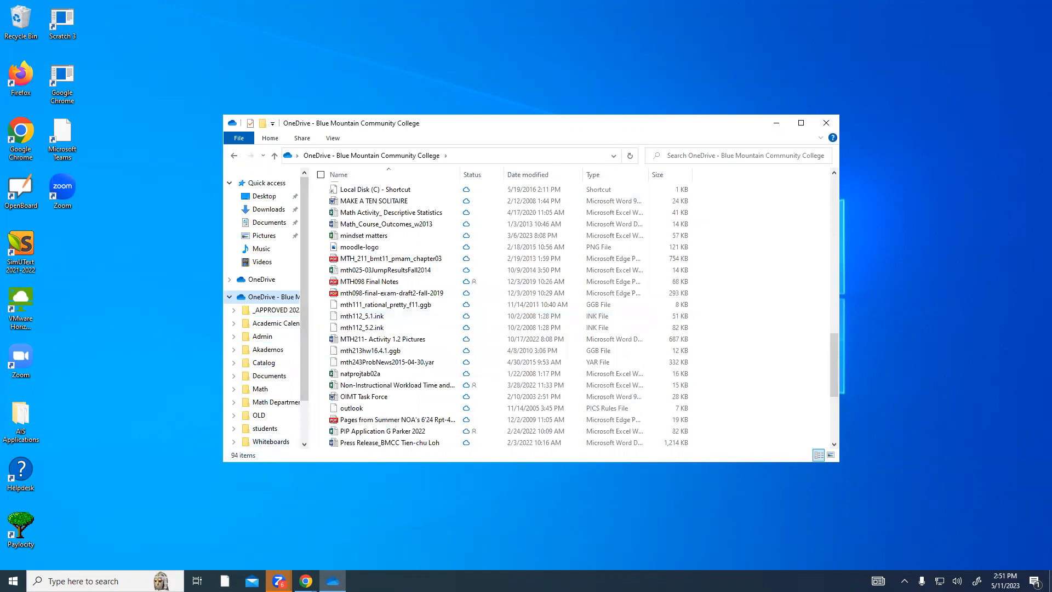
pyautogui.click(306, 581)
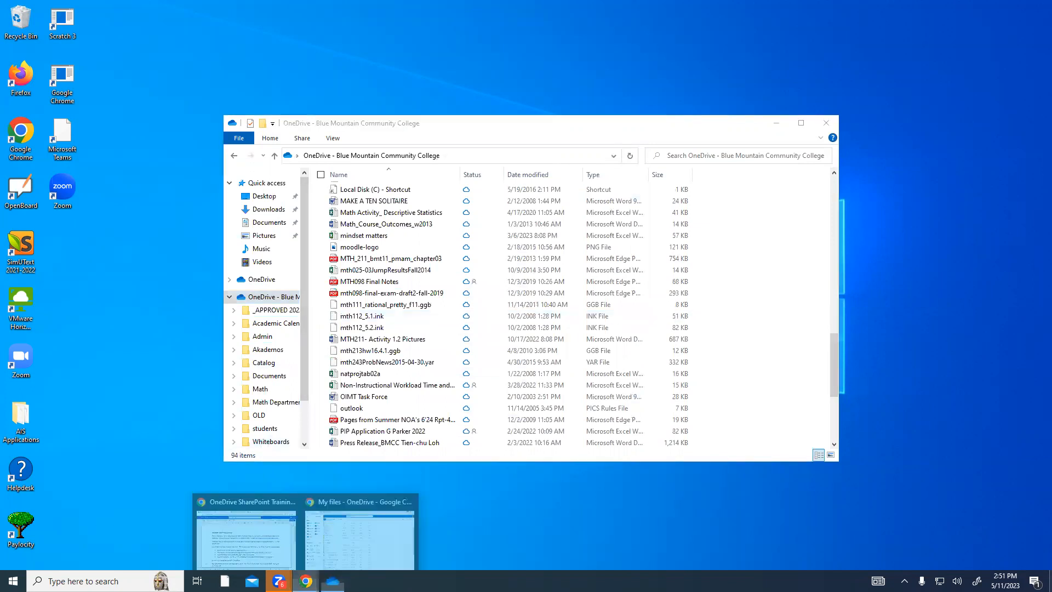
# Switch to the My files - OneDrive window, close the app launcher and scroll the list to the top.
pyautogui.click(345, 537)
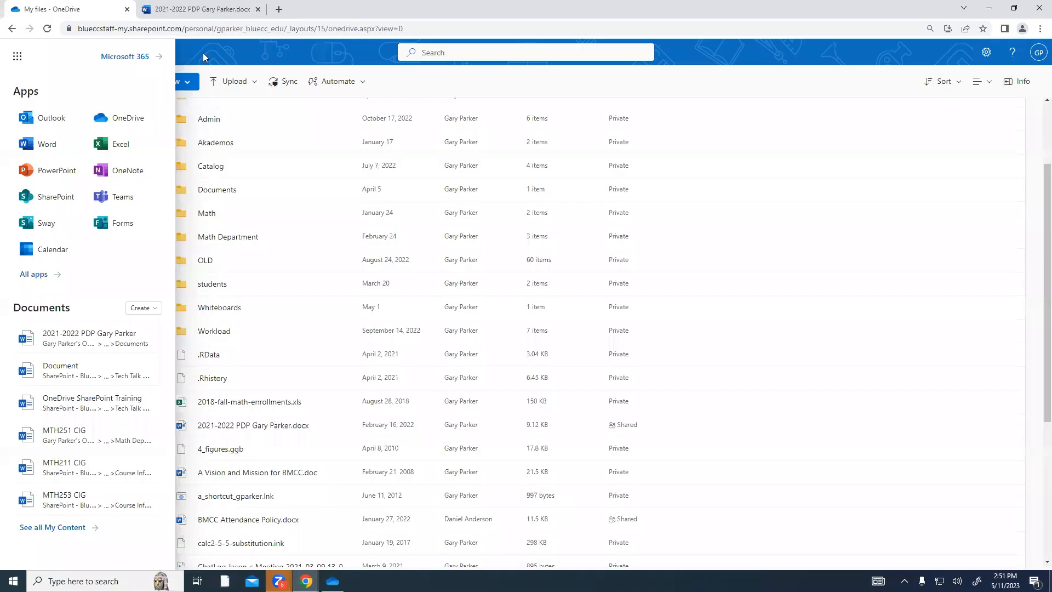
pyautogui.click(203, 53)
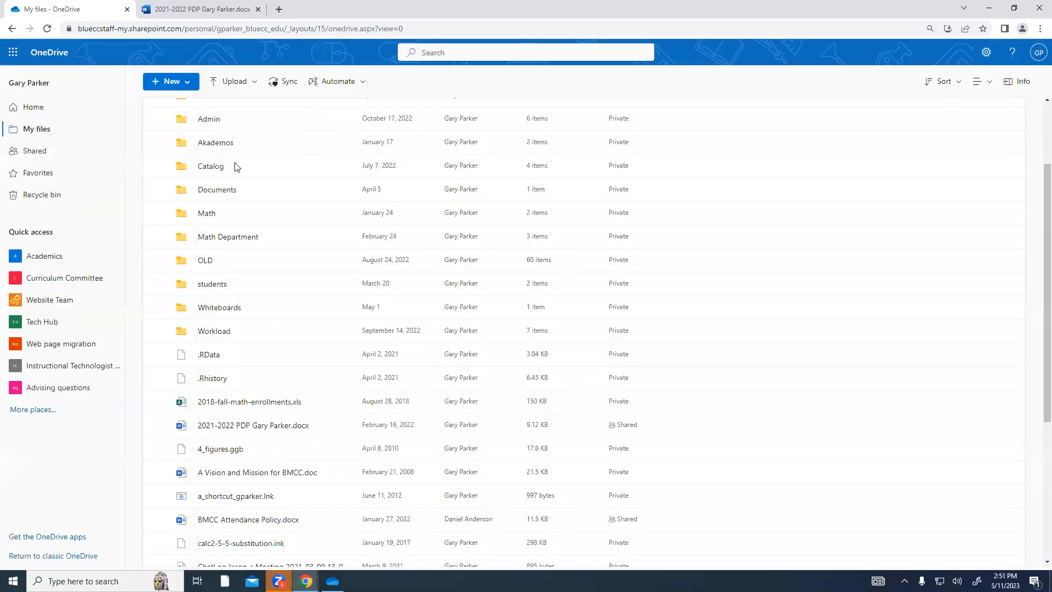
pyautogui.scroll(2, 241, 170)
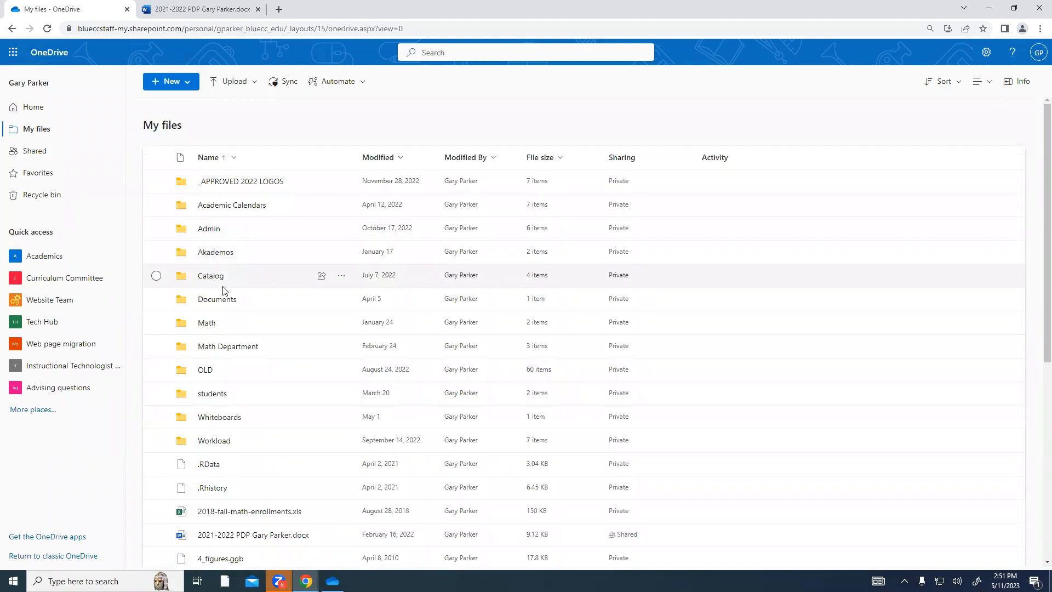
# Bring the synced OneDrive folder in File Explorer forward and scroll it to the top.
pyautogui.click(333, 581)
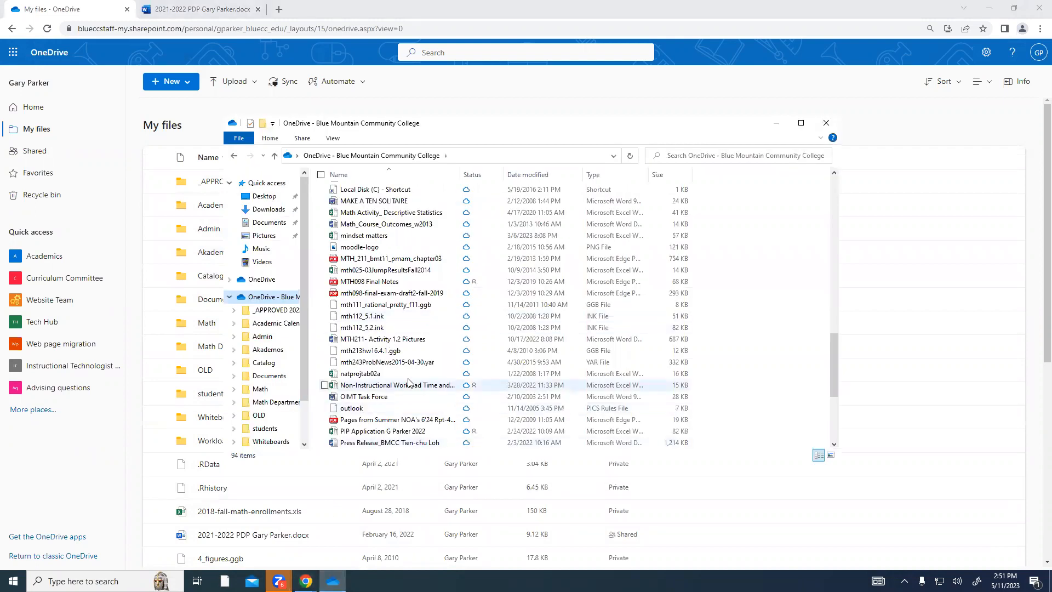
pyautogui.scroll(7, 405, 323)
pyautogui.scroll(8, 405, 323)
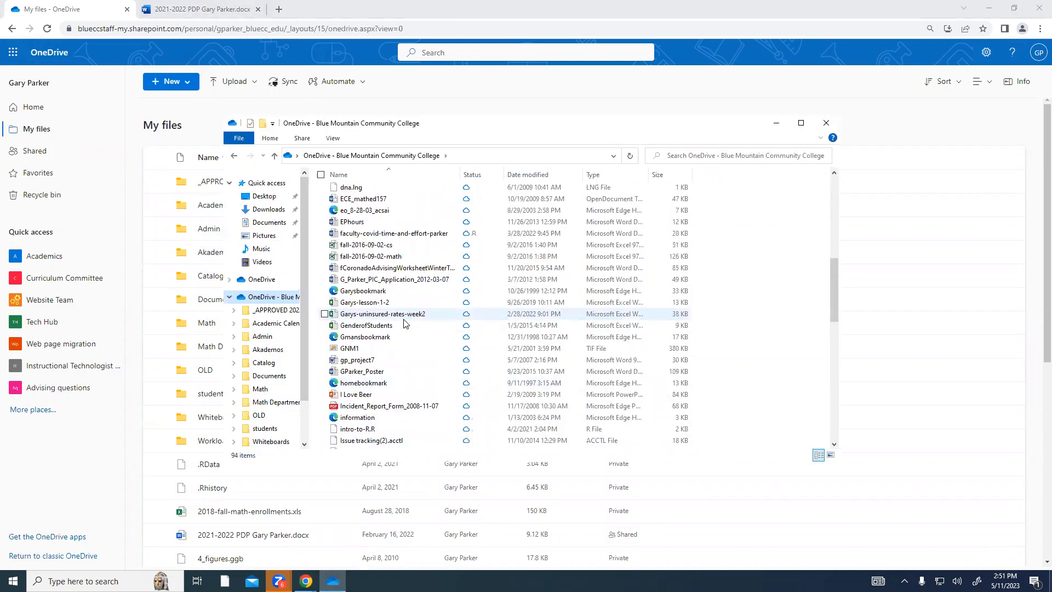
pyautogui.scroll(1, 404, 323)
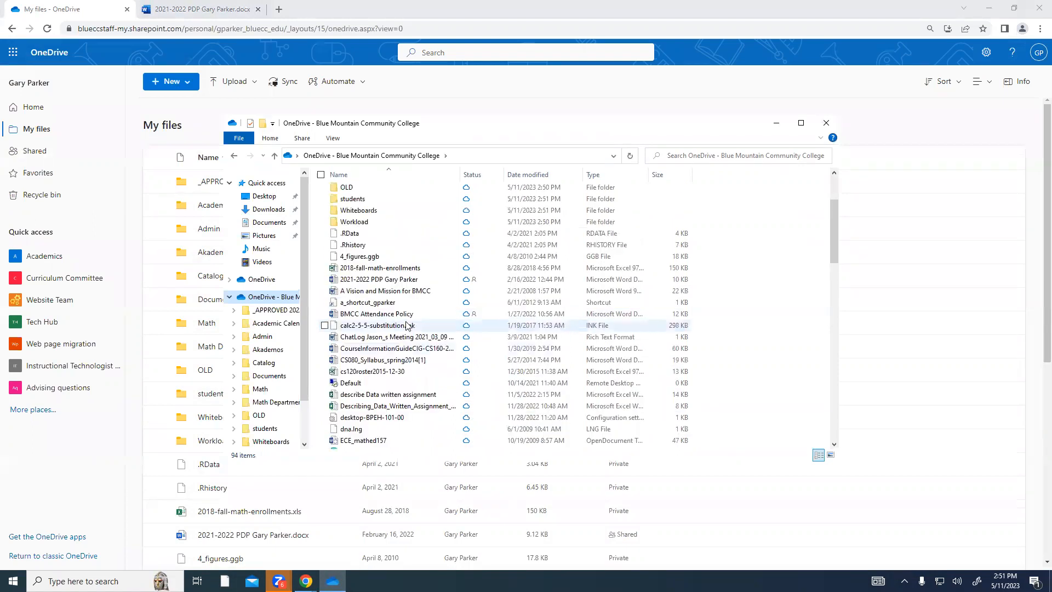
# Open the 2021-2022 PDP from the synced folder in desktop Word, defer updates with Ask me later, and minimize Word.
pyautogui.doubleClick(399, 280)
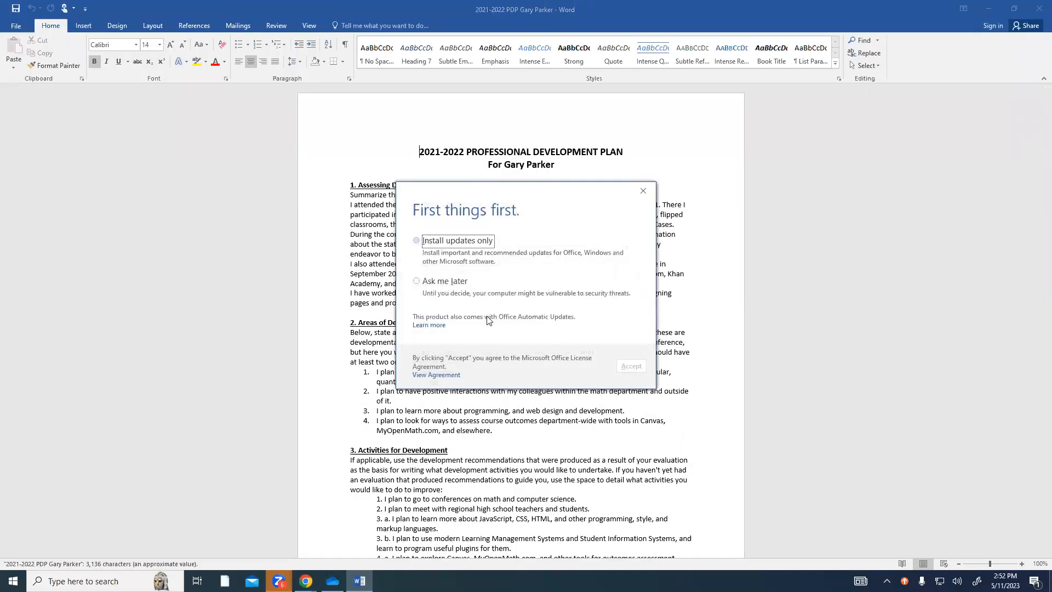
pyautogui.click(453, 281)
pyautogui.click(630, 365)
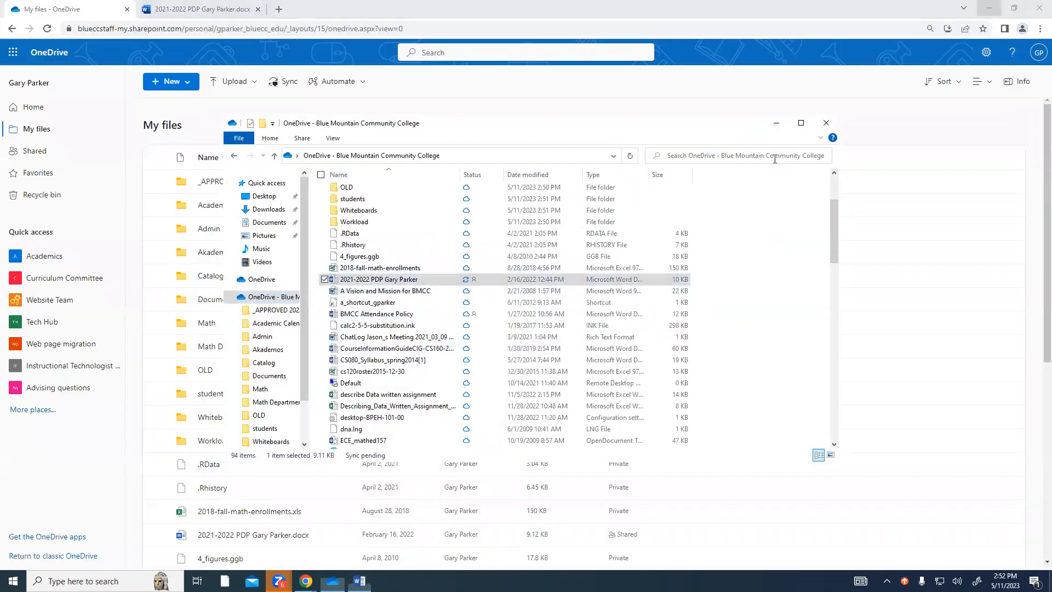
pyautogui.click(989, 8)
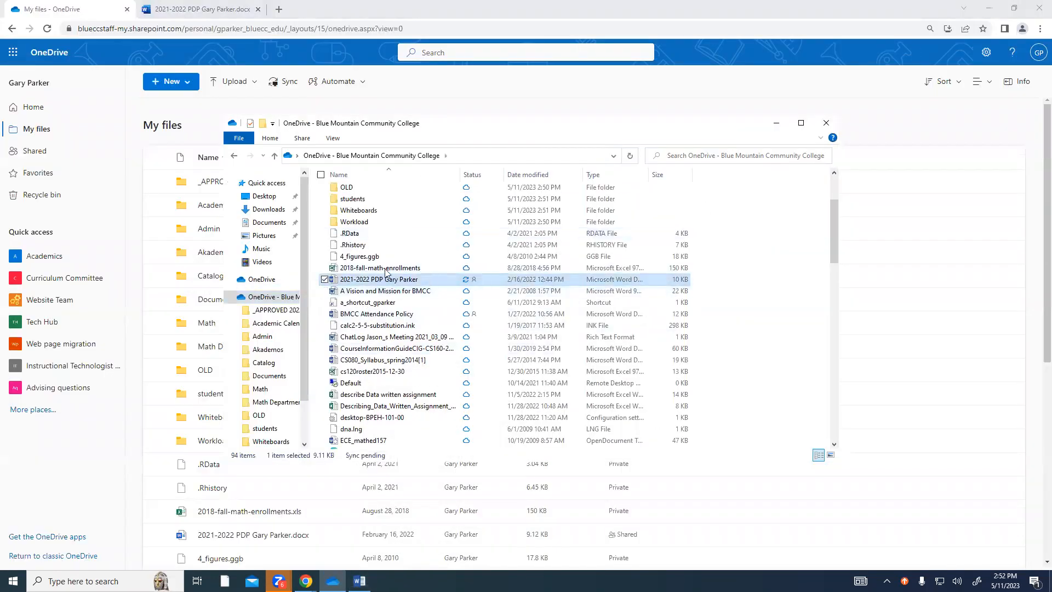
# Open the local Documents folder from Quick access, showing its 21 items.
pyautogui.click(273, 225)
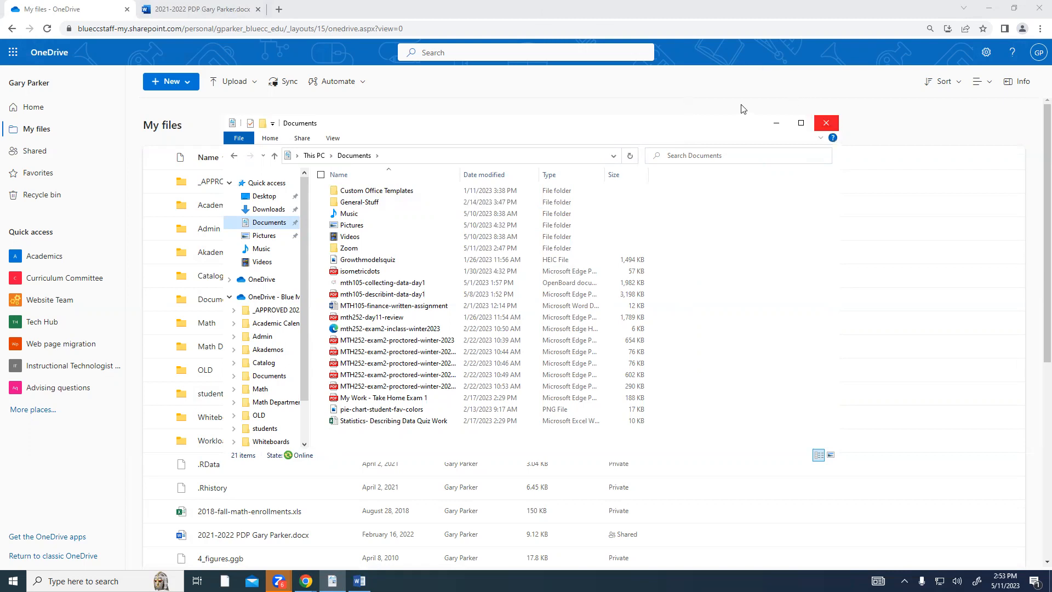
# Minimize the Chrome window to reveal the local Documents folder.
pyautogui.rightClick(866, 14)
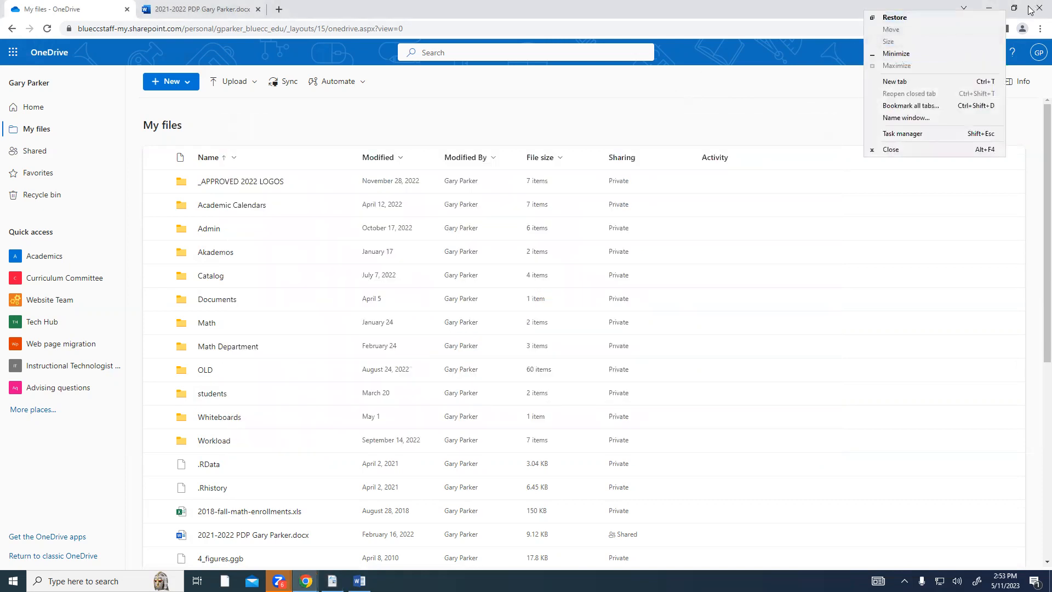
pyautogui.click(987, 7)
pyautogui.click(987, 8)
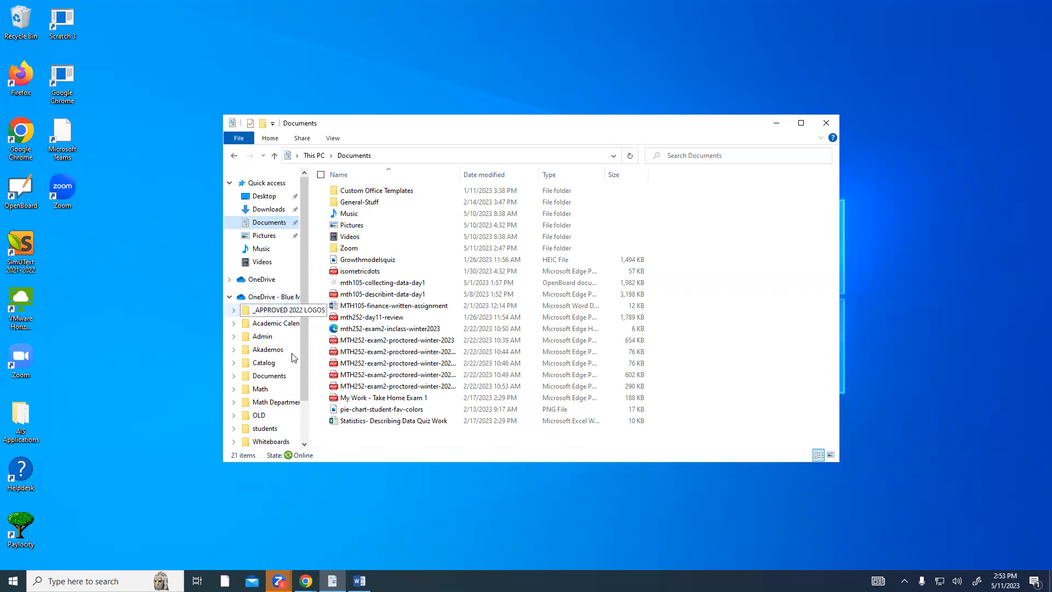
# Restore the My files - OneDrive browser window from the taskbar.
pyautogui.click(305, 581)
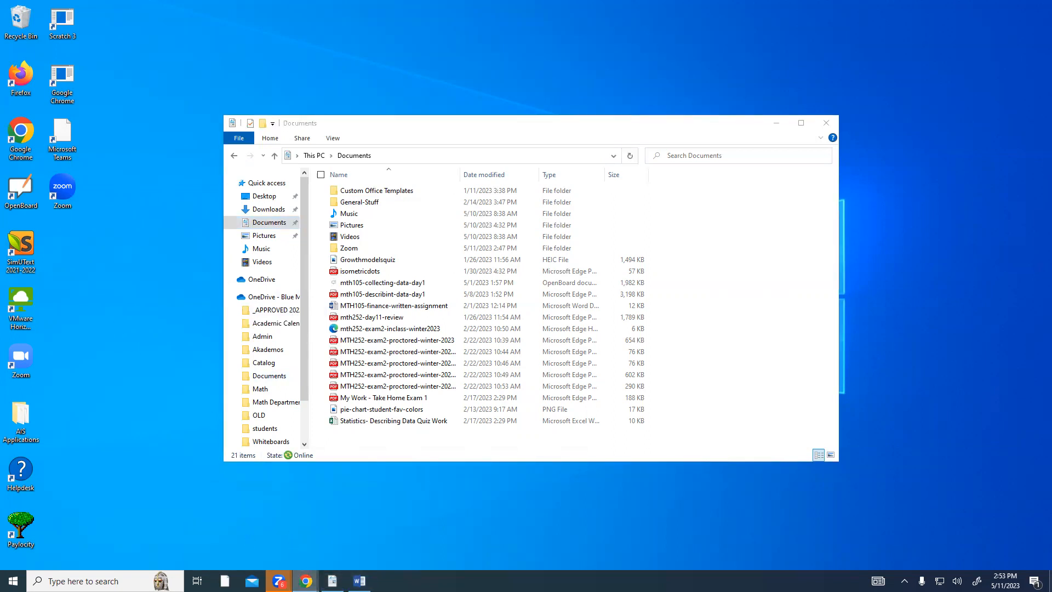
pyautogui.moveTo(306, 580)
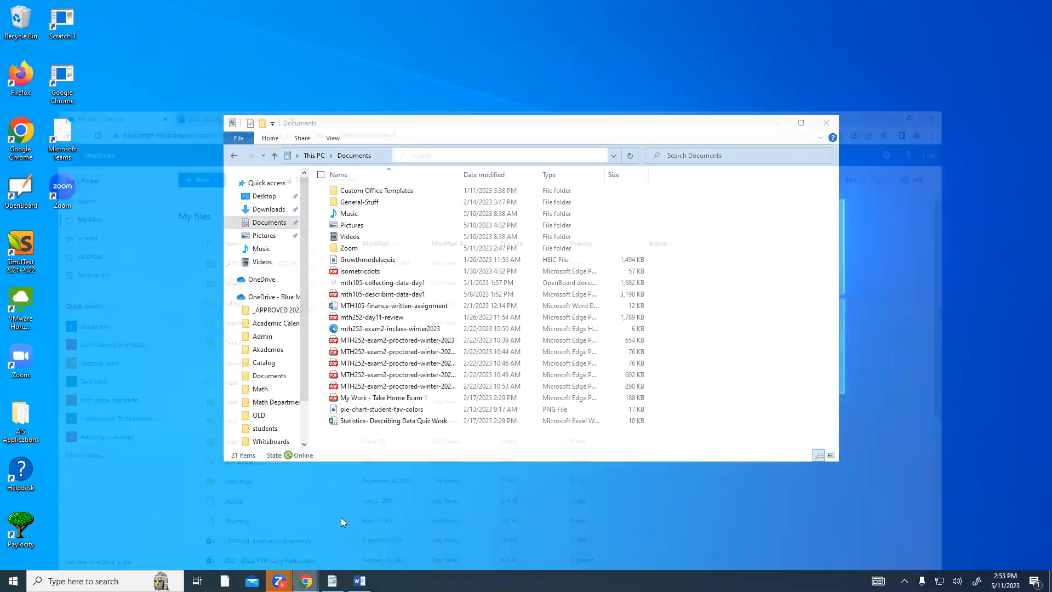
pyautogui.click(345, 526)
# Launch SharePoint from the Microsoft 365 app launcher in a new tab.
pyautogui.click(12, 52)
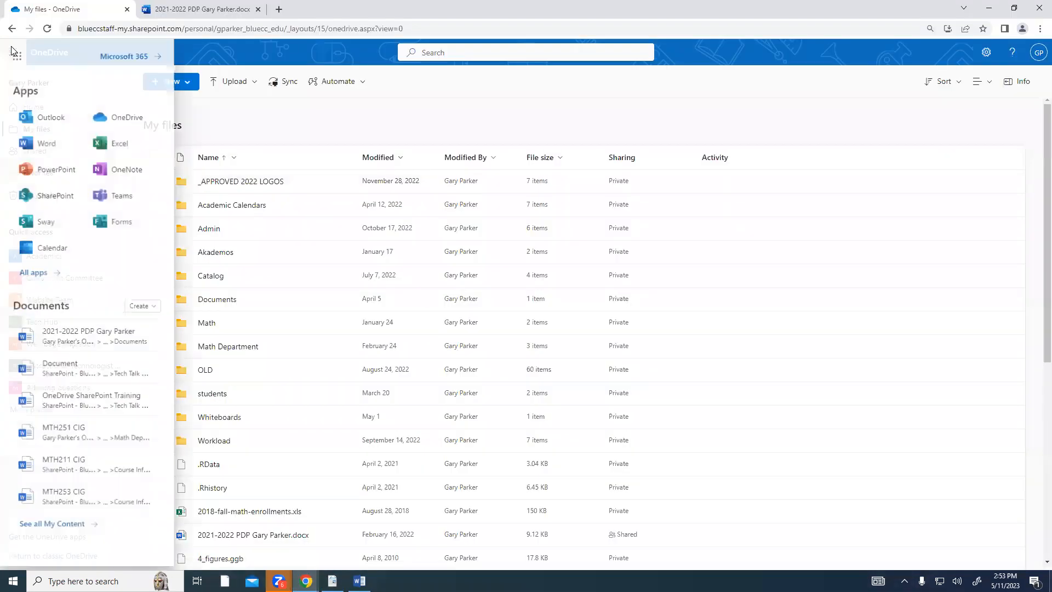
pyautogui.click(57, 197)
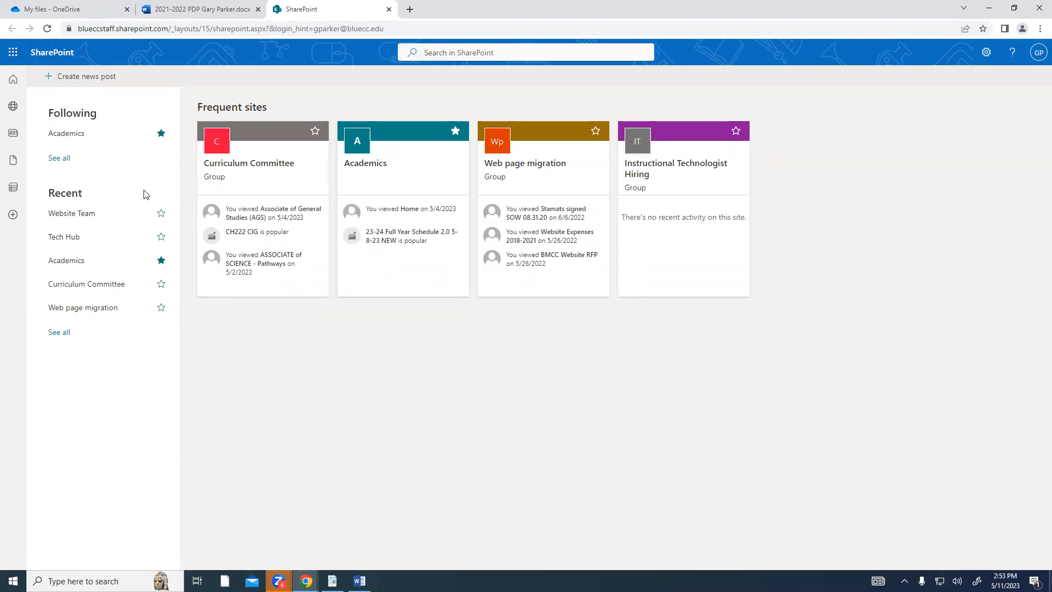
# Open the Curriculum Committee site and go to its Documents library.
pyautogui.click(252, 166)
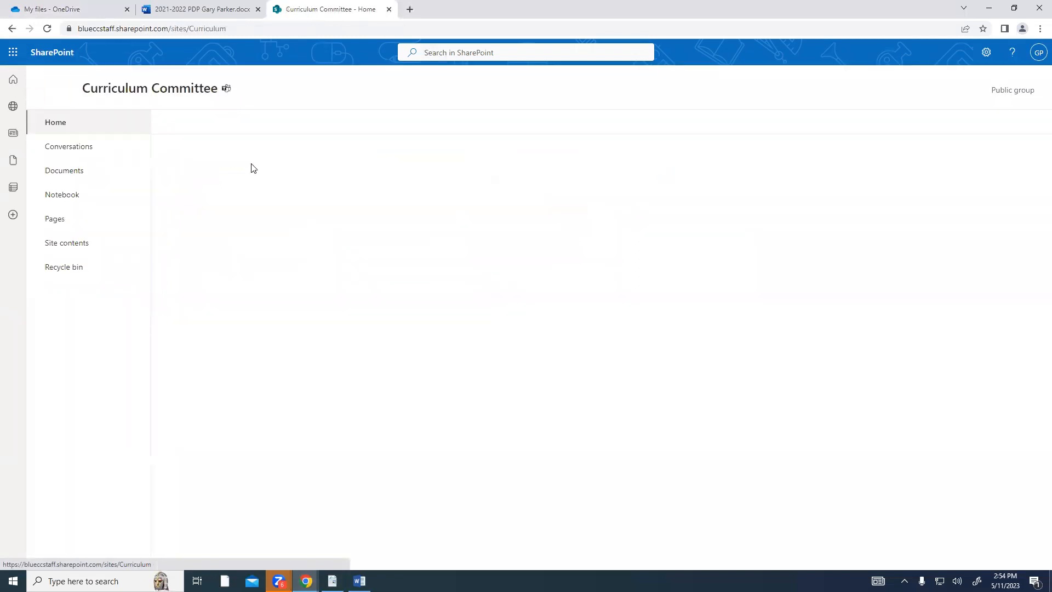
pyautogui.click(64, 171)
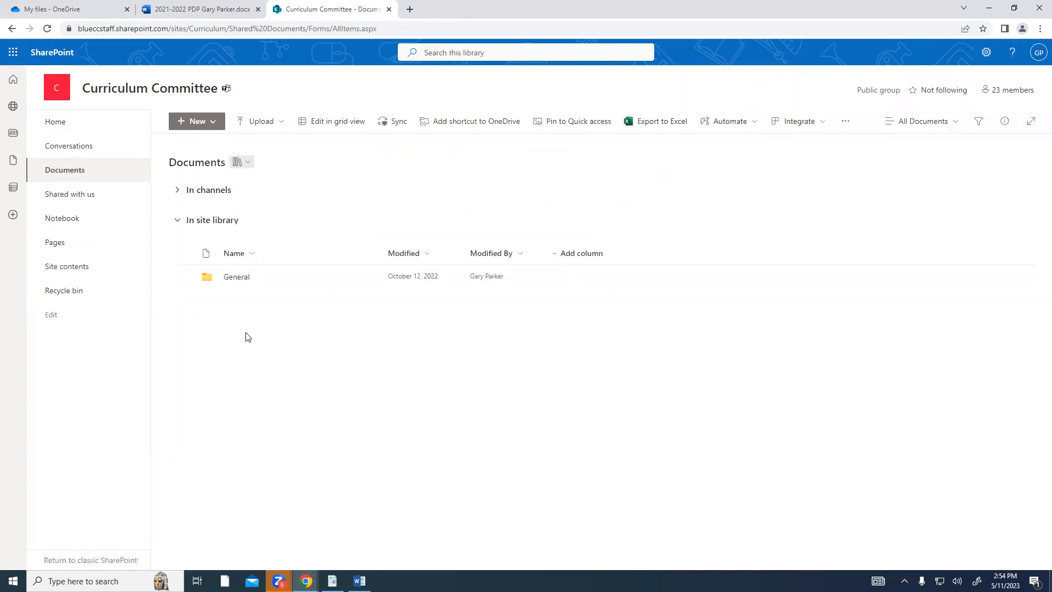
# In OneDrive, open Curriculum Committee from Quick access and its General folder.
pyautogui.click(72, 10)
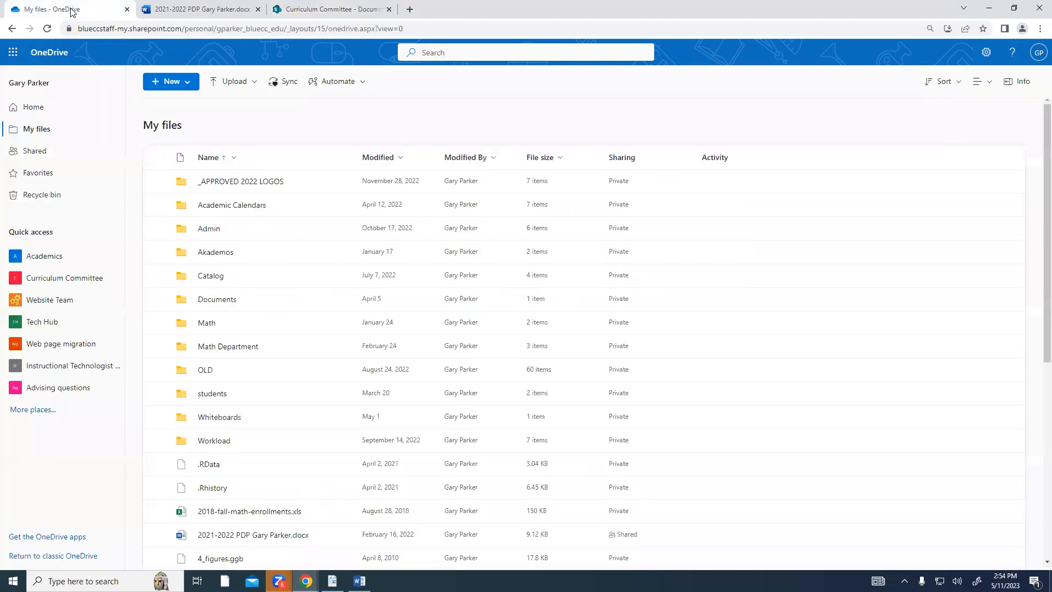
pyautogui.click(72, 279)
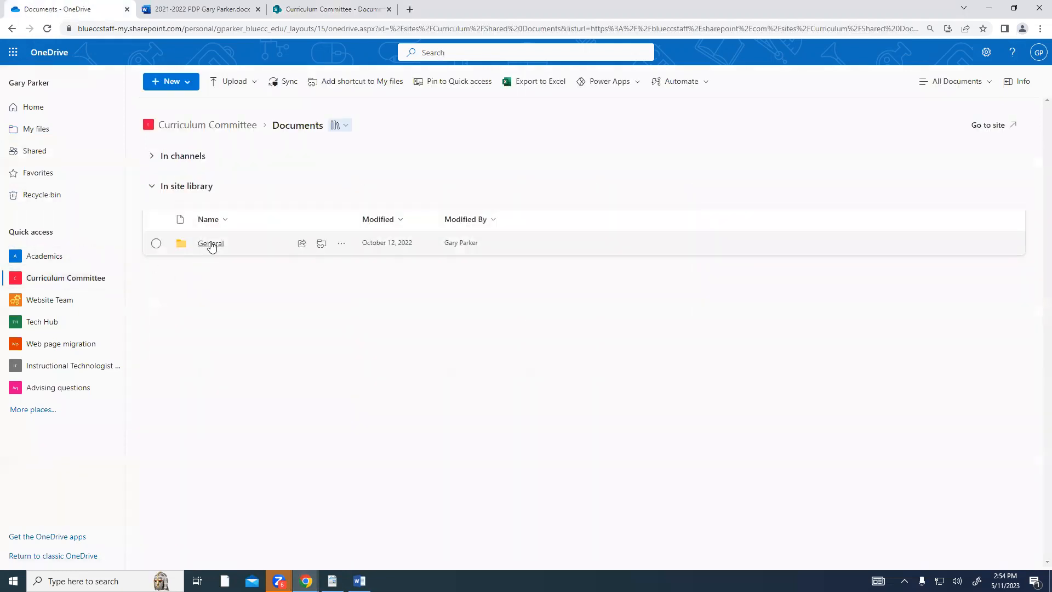
pyautogui.click(209, 243)
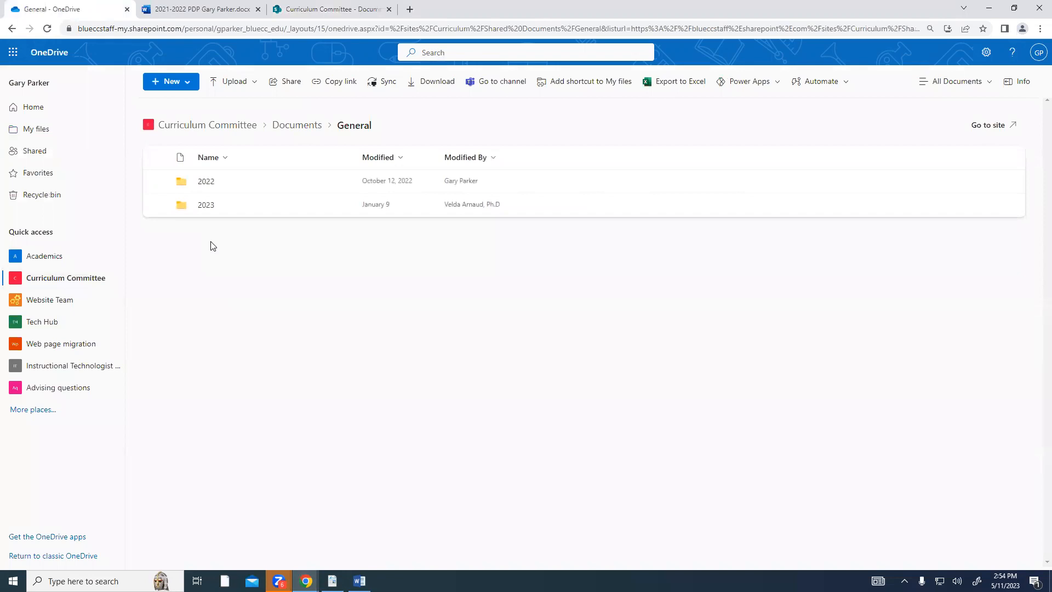
# Open General in the SharePoint tab and compare it with the OneDrive view.
pyautogui.click(279, 9)
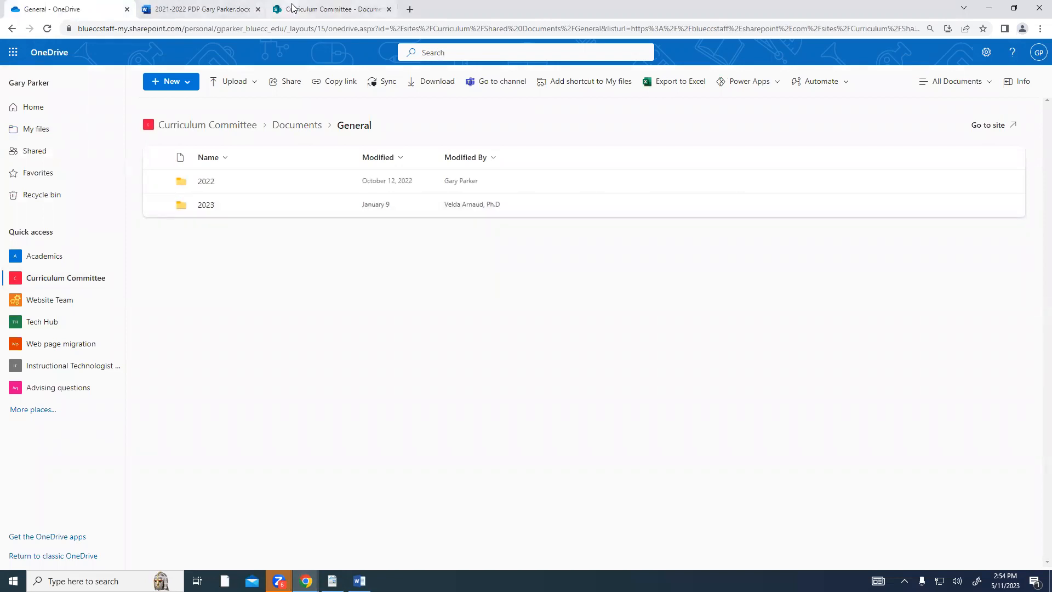
pyautogui.click(237, 277)
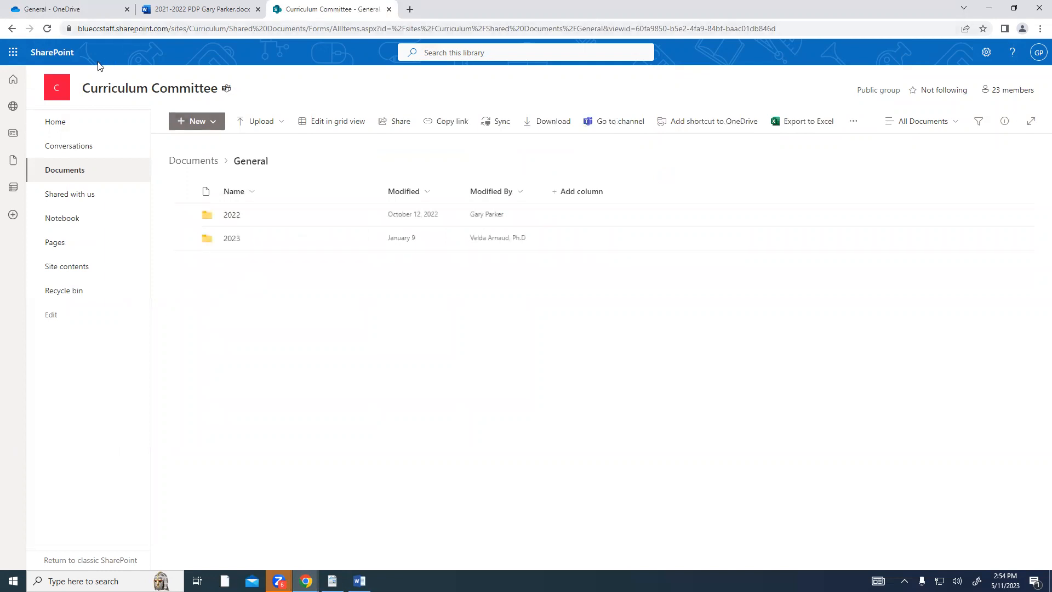
pyautogui.click(79, 11)
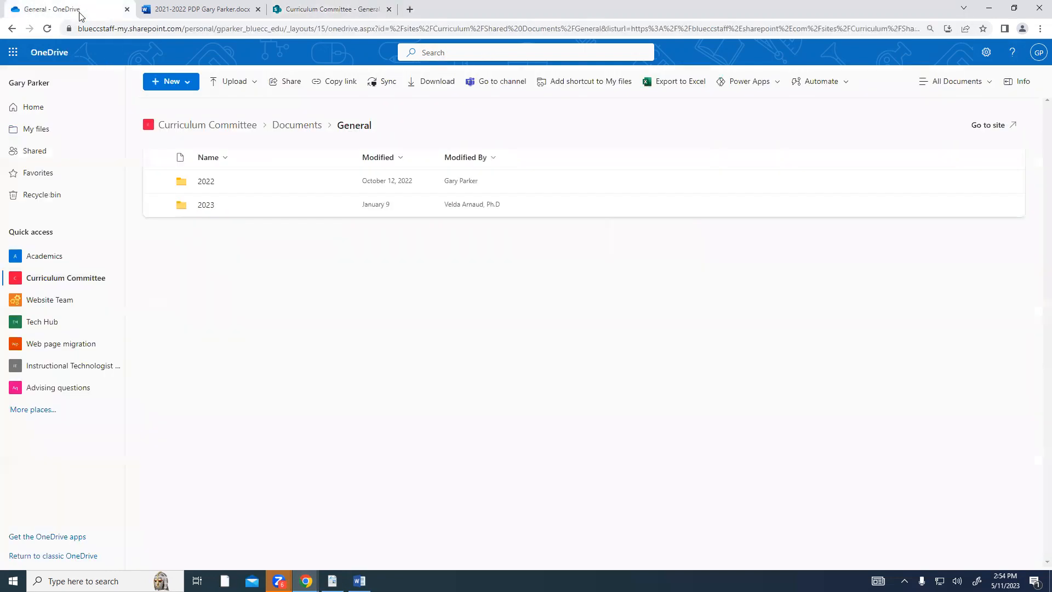
pyautogui.click(305, 12)
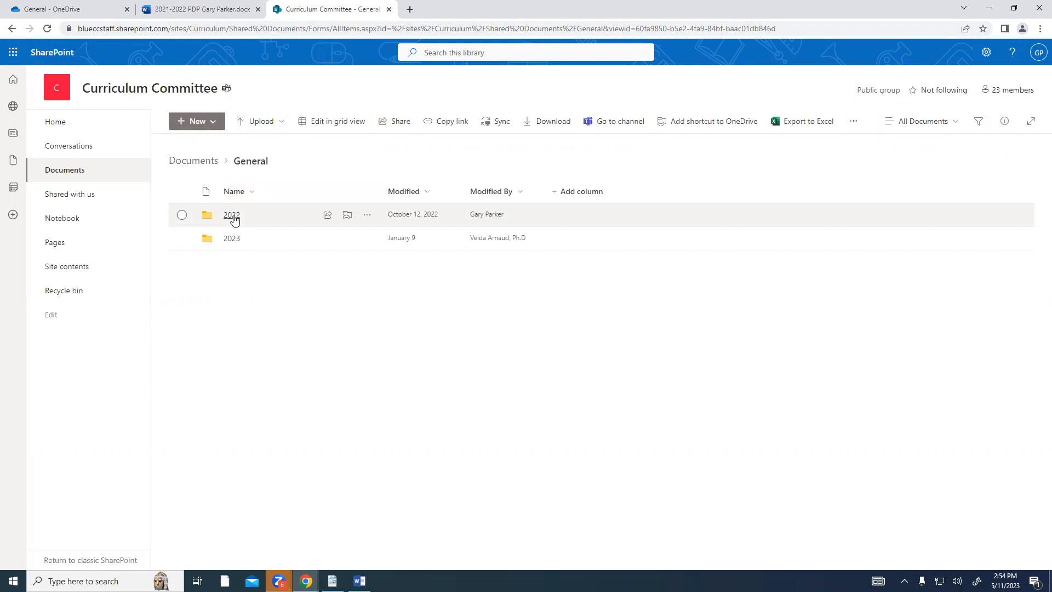
pyautogui.click(87, 11)
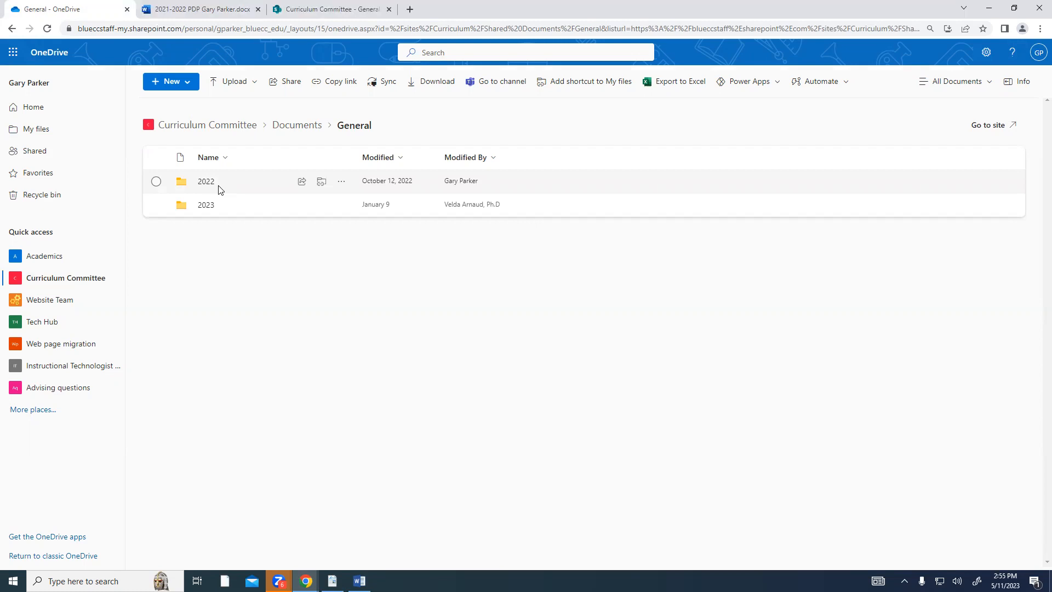
pyautogui.click(327, 12)
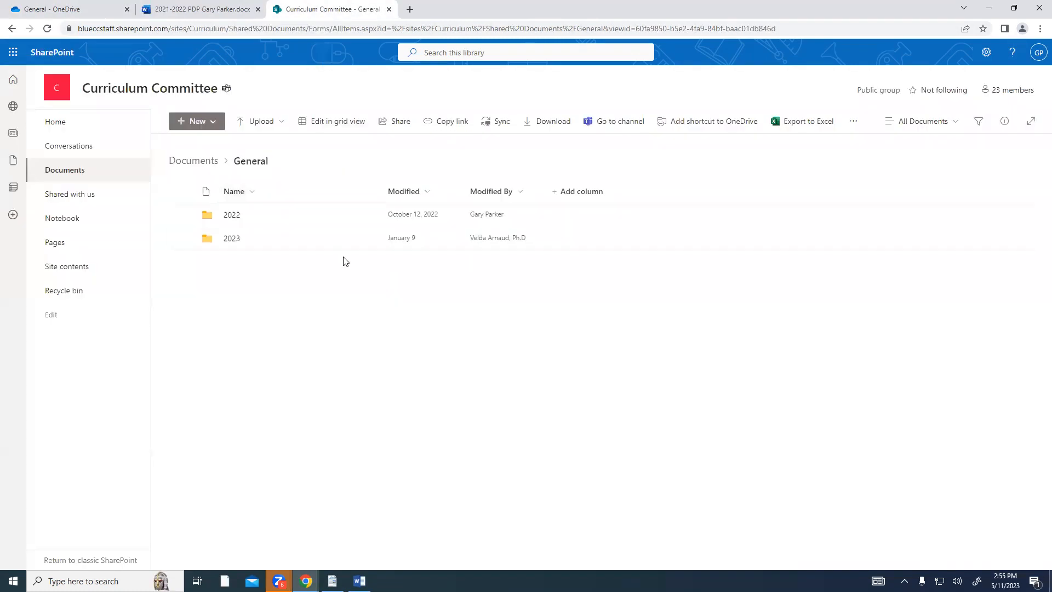